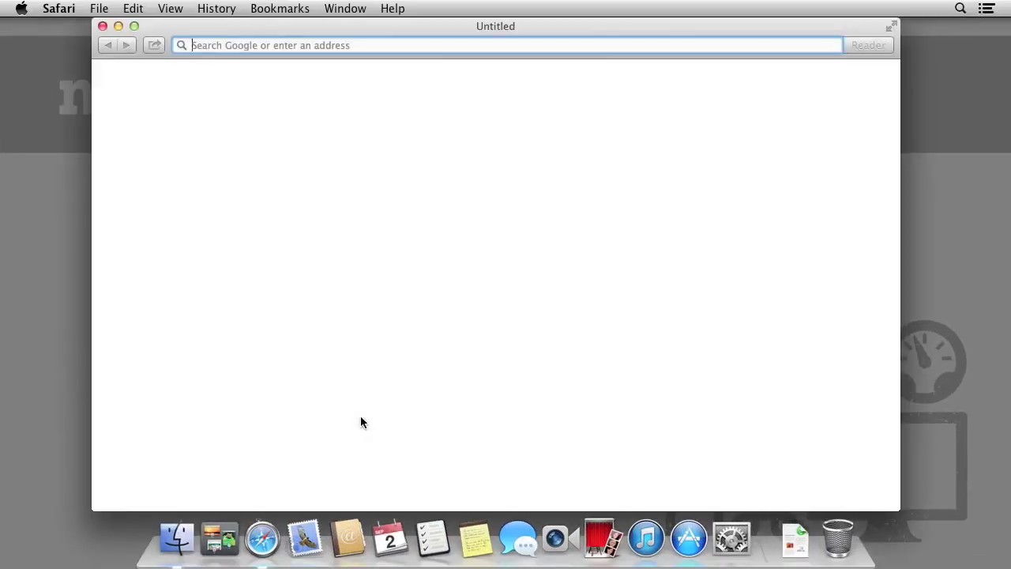
type("www.")
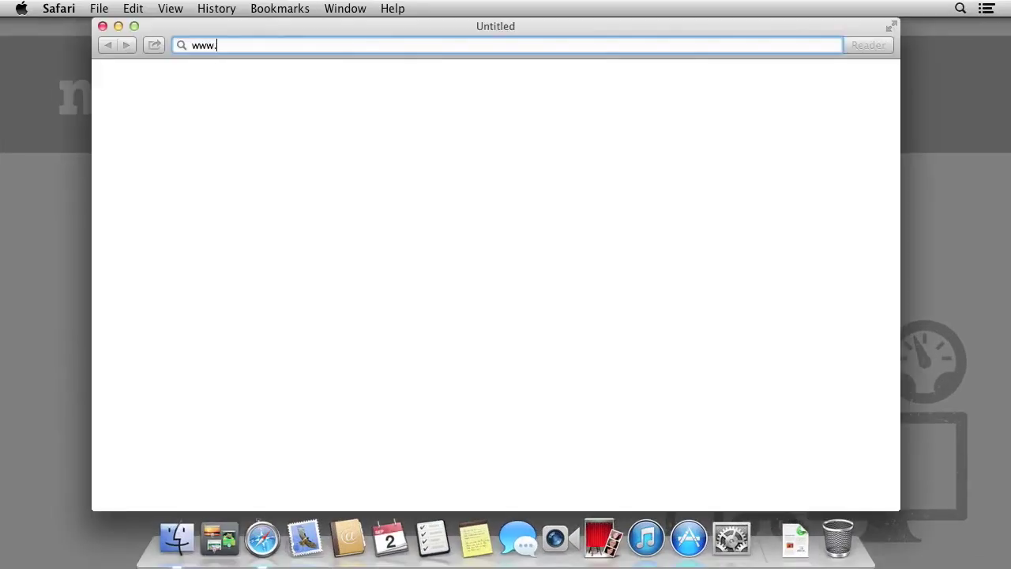
type("crashplan.com")
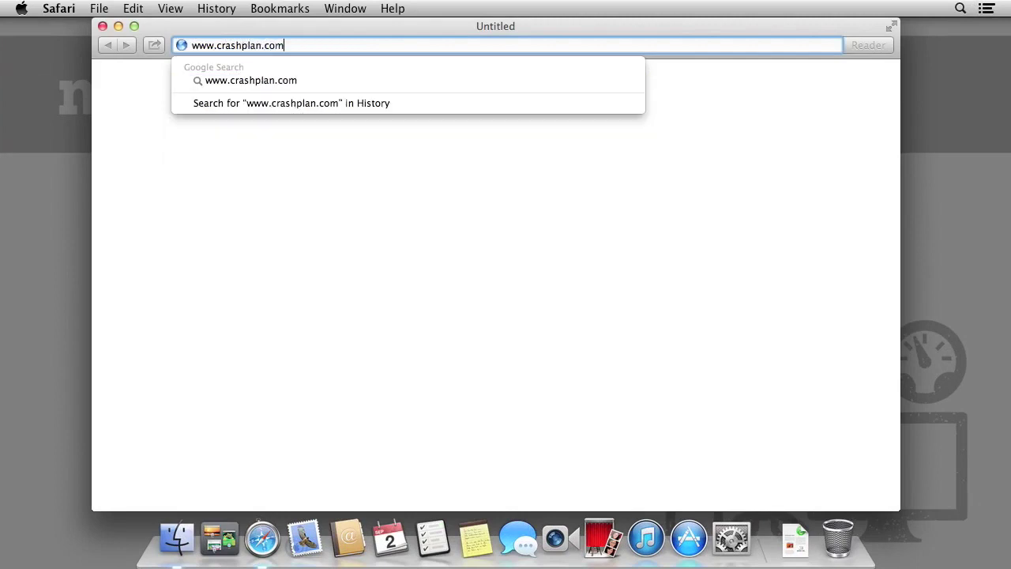
key("Return")
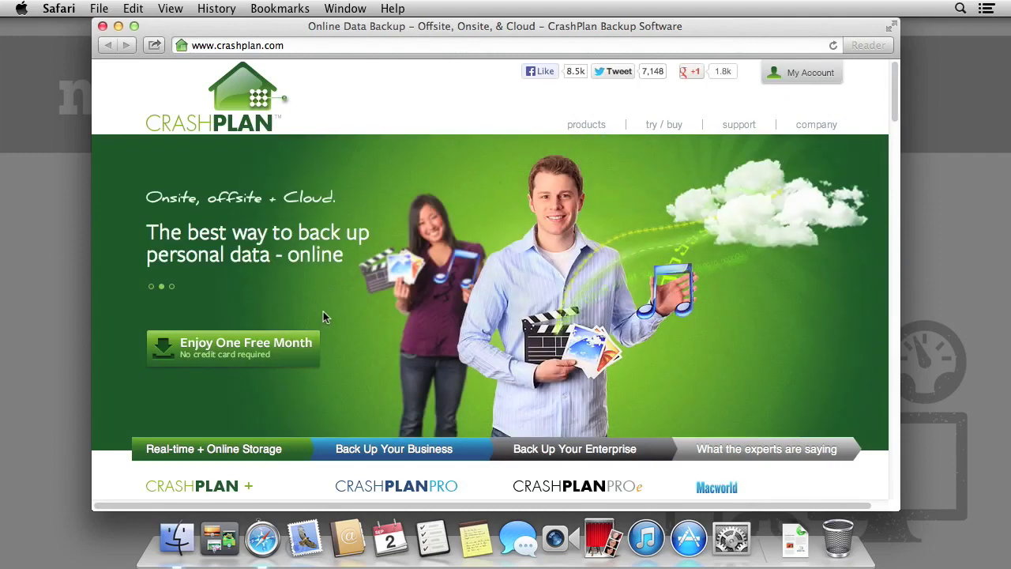
mouse_move(303, 348)
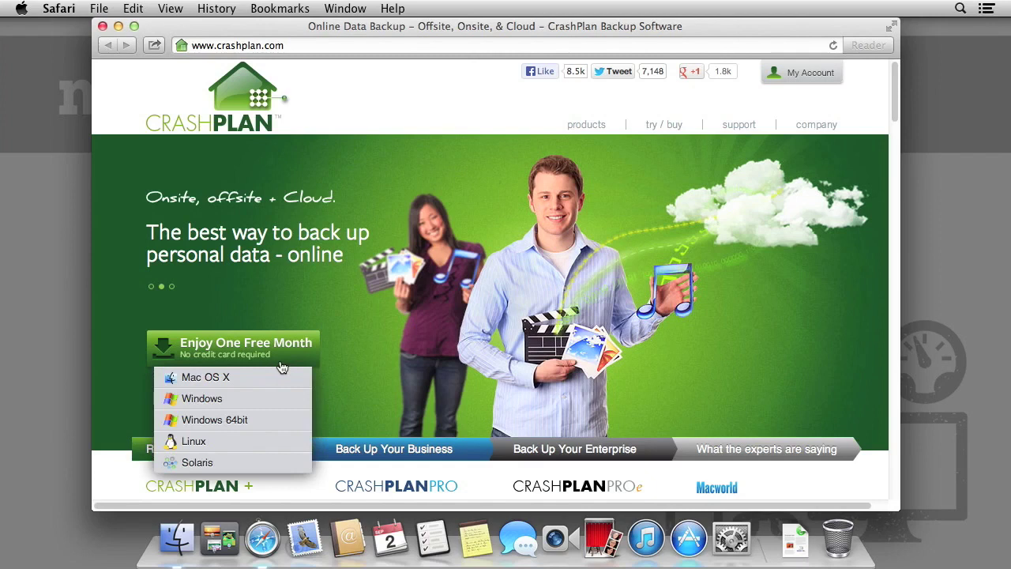
left_click(246, 379)
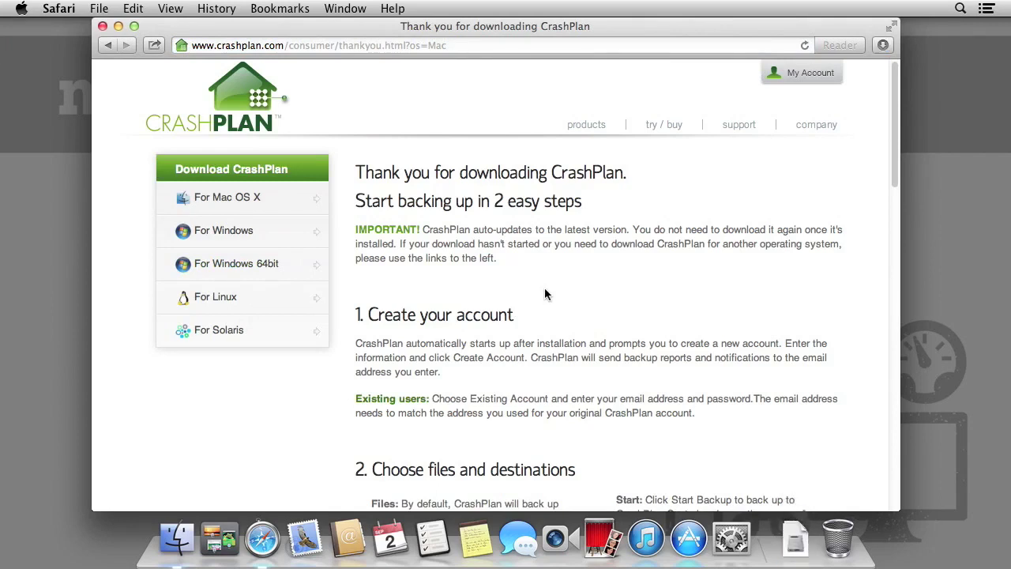
Quit Safari, open CrashPlan_3.5.3_Mac.dmg from Downloads and launch Install CrashPlan
key("super+q")
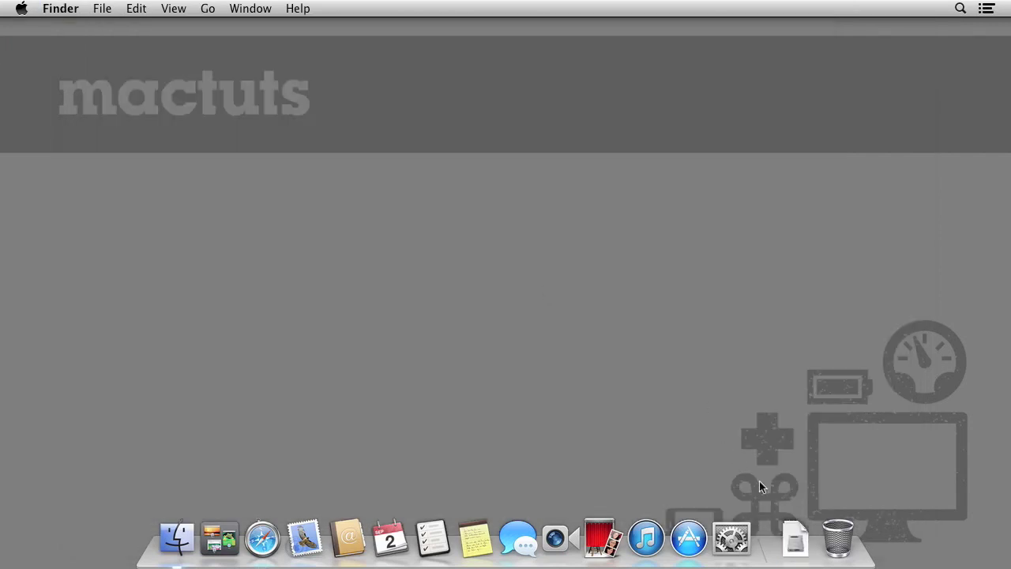
left_click(793, 533)
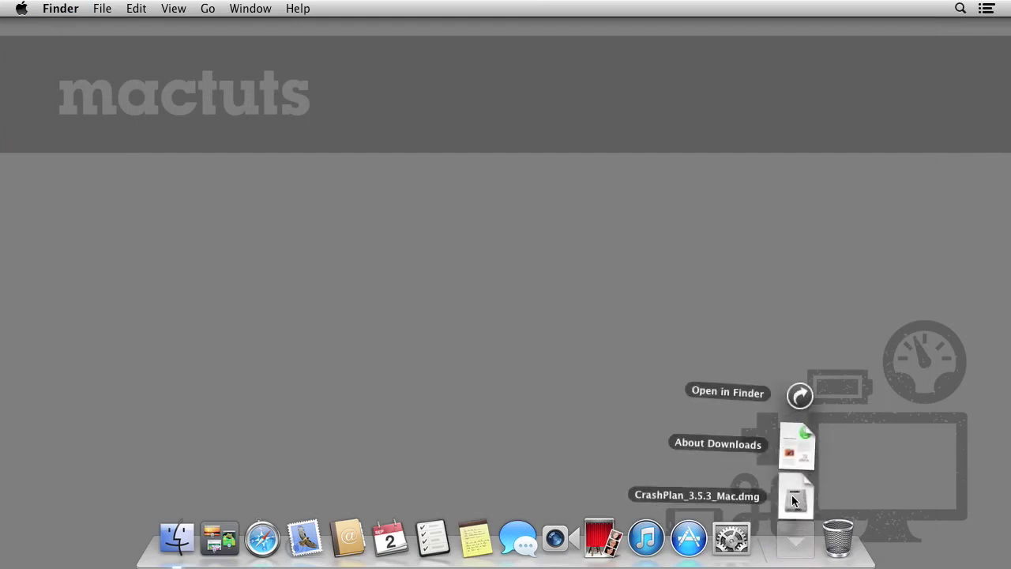
left_click(793, 497)
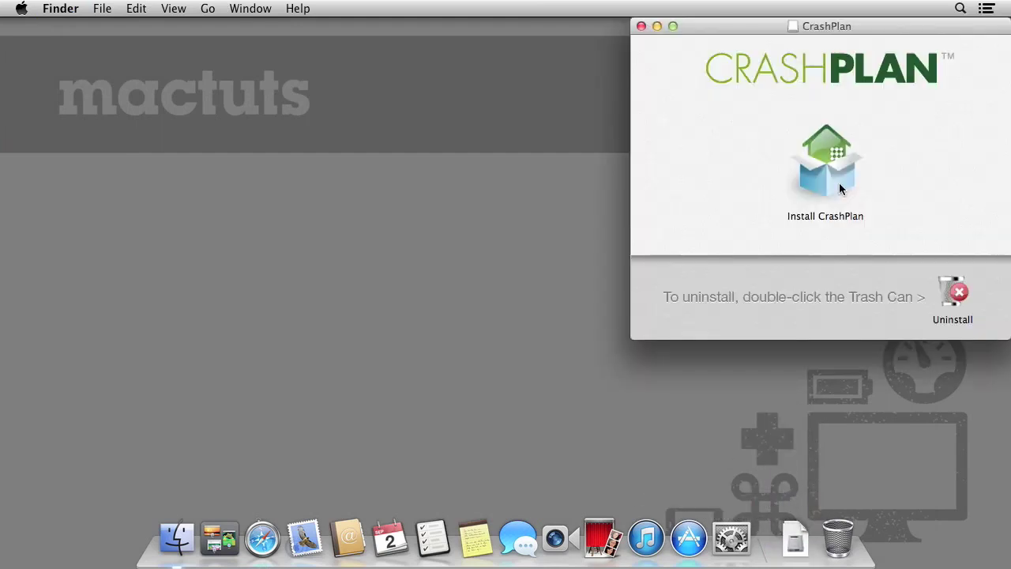
left_click(839, 184)
double_click(840, 186)
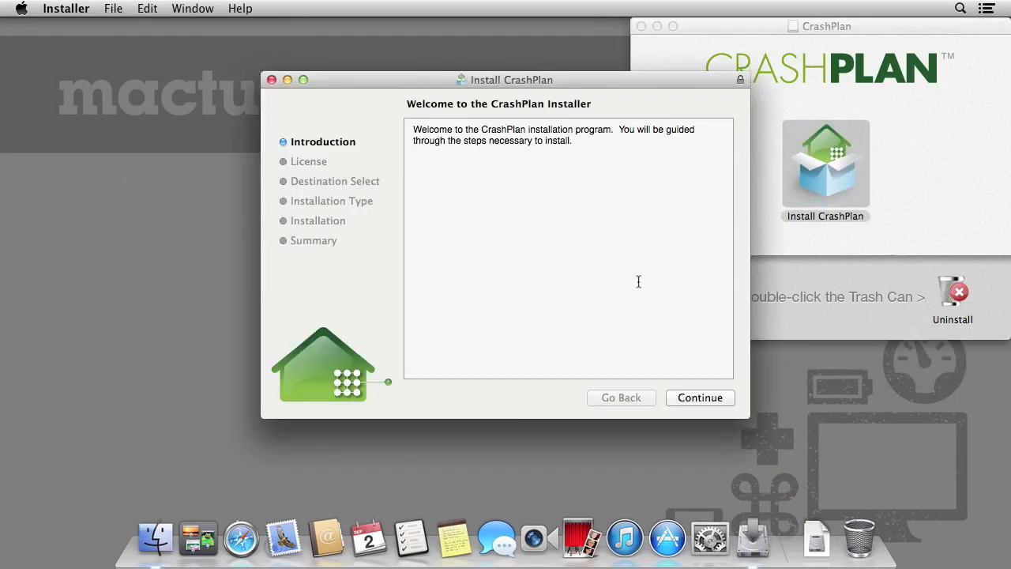
Accept the license and run the standard installation, authorizing with the account password
left_click(674, 399)
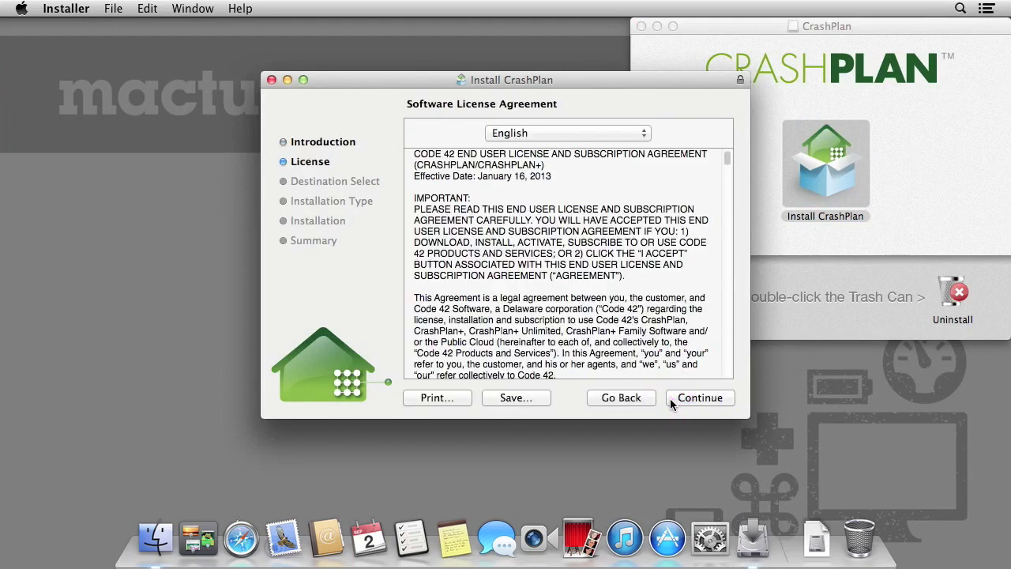
left_click(670, 399)
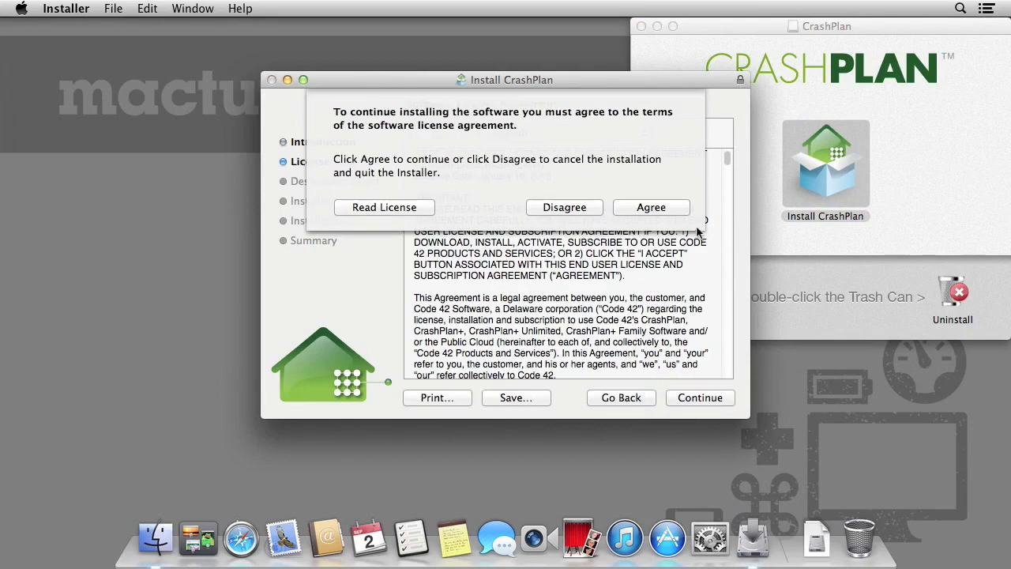
left_click(685, 208)
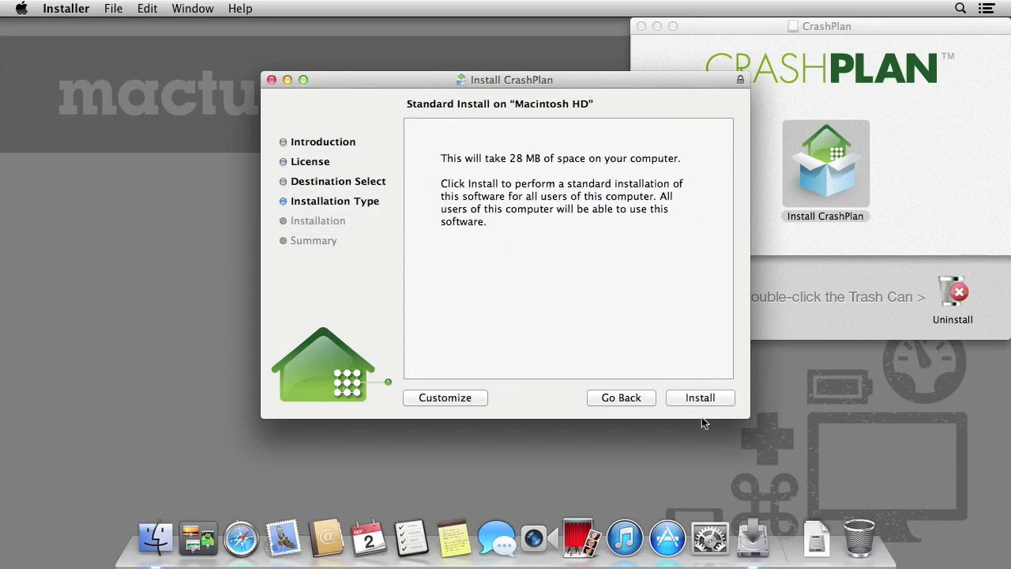
left_click(724, 401)
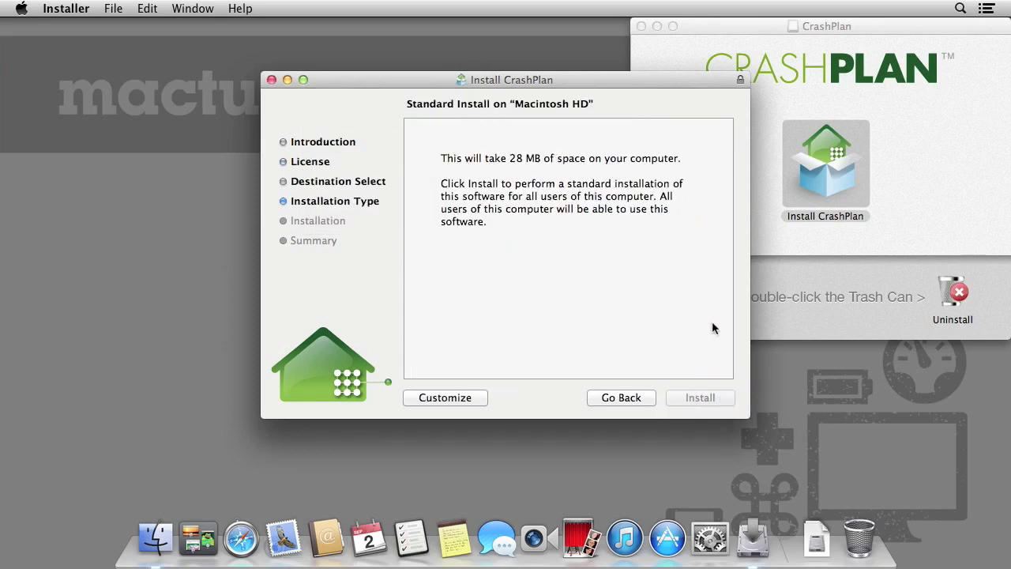
type("•••••••")
key("Return")
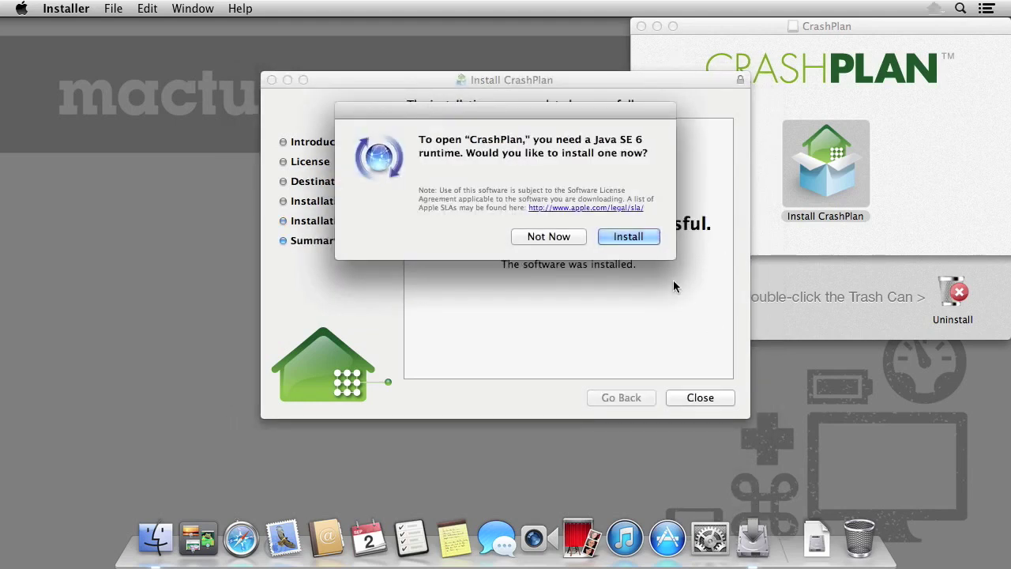
Install the Java SE 6 runtime, close the disk image window and dismiss the update notice
left_click(656, 239)
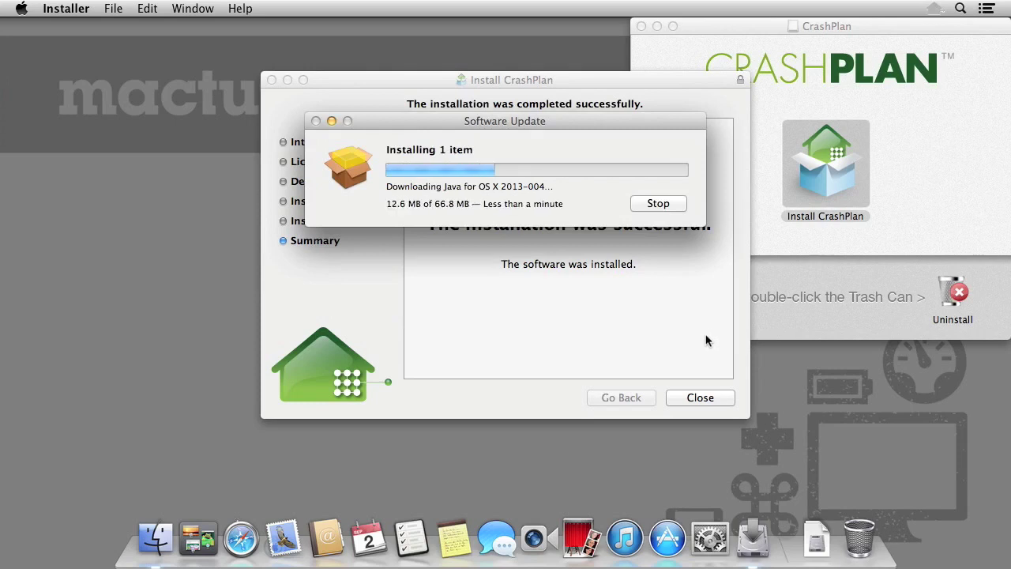
left_click(642, 26)
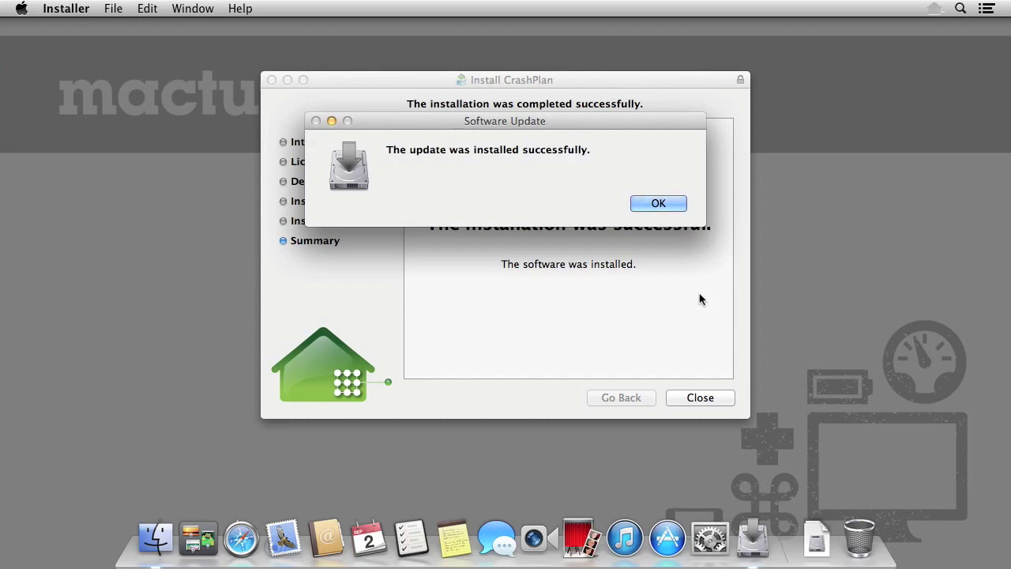
left_click(668, 203)
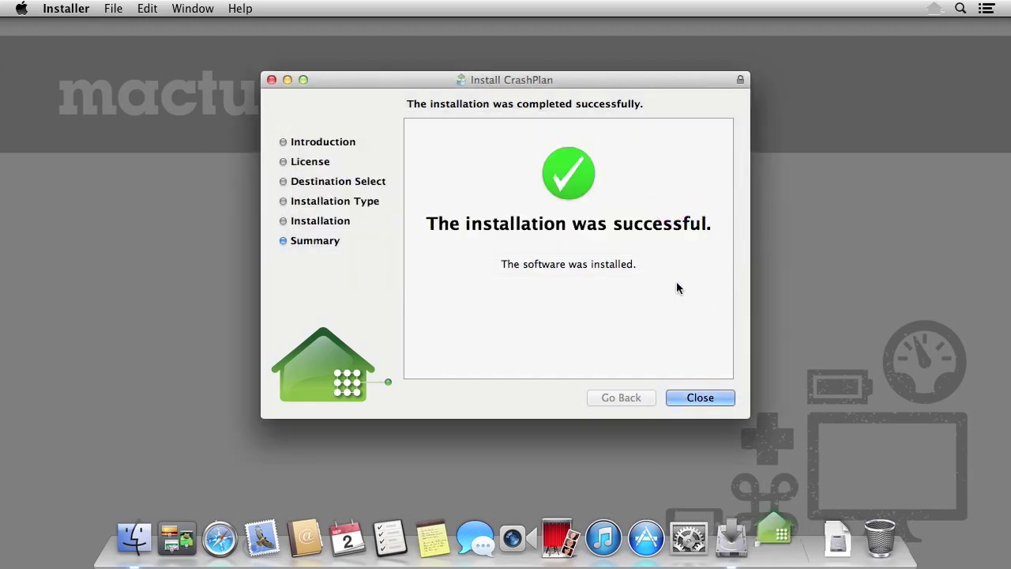
Close the installer and sign in with an existing CrashPlan account, entering the account e-mail
left_click(727, 401)
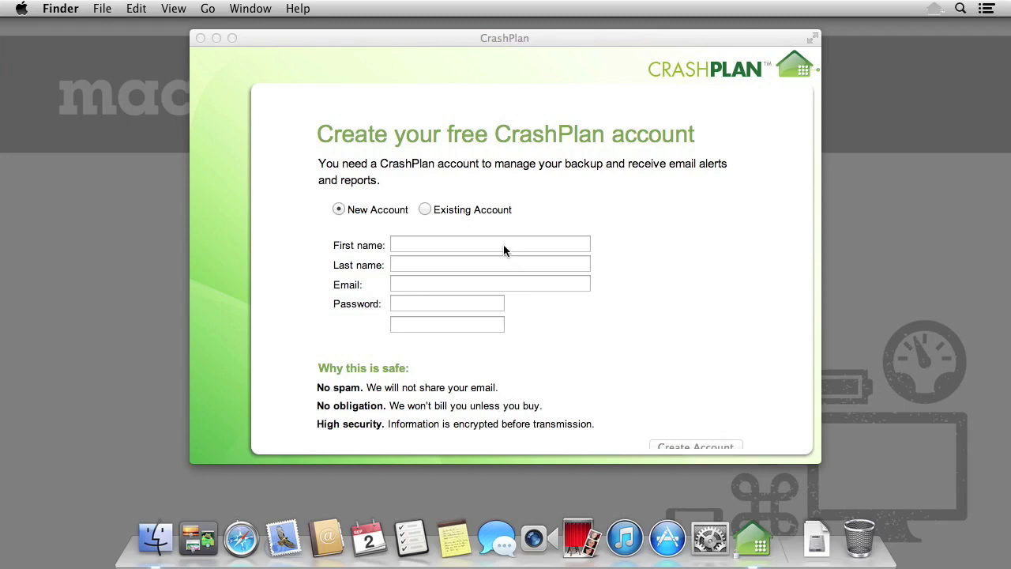
left_click(424, 209)
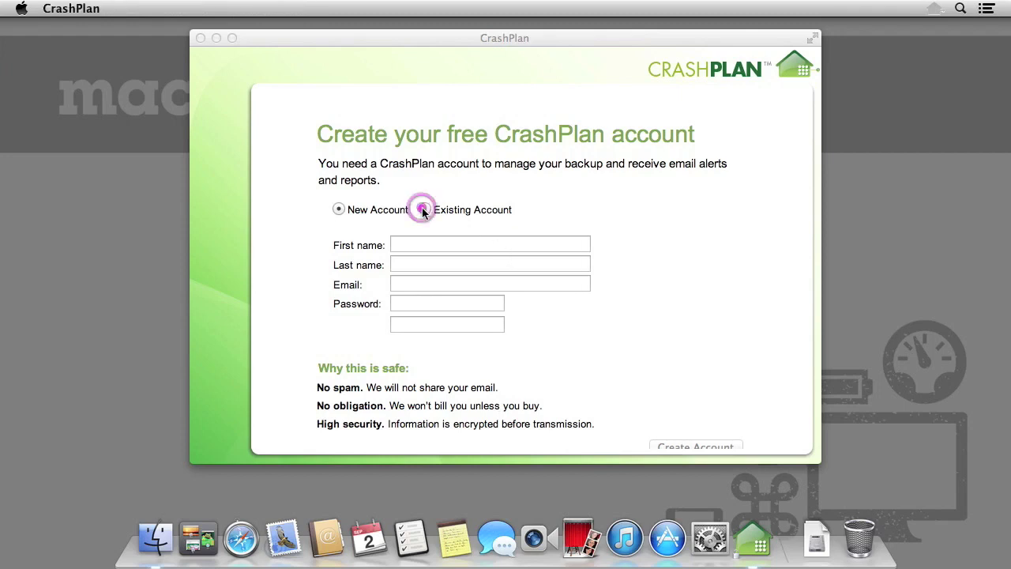
type("jord")
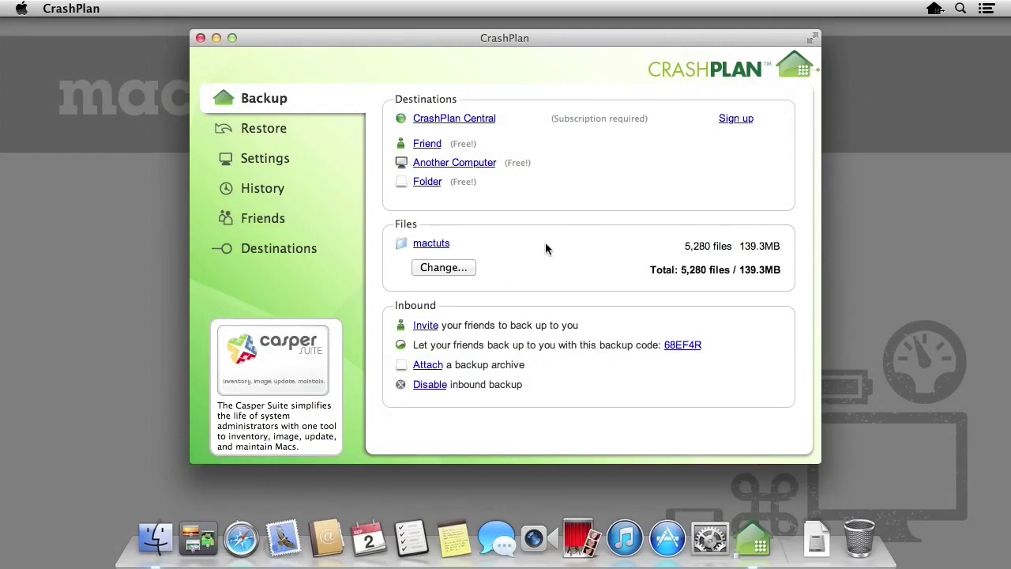
Select Applications and the mactuts home folder instead of Users for backup, and save
left_click(449, 267)
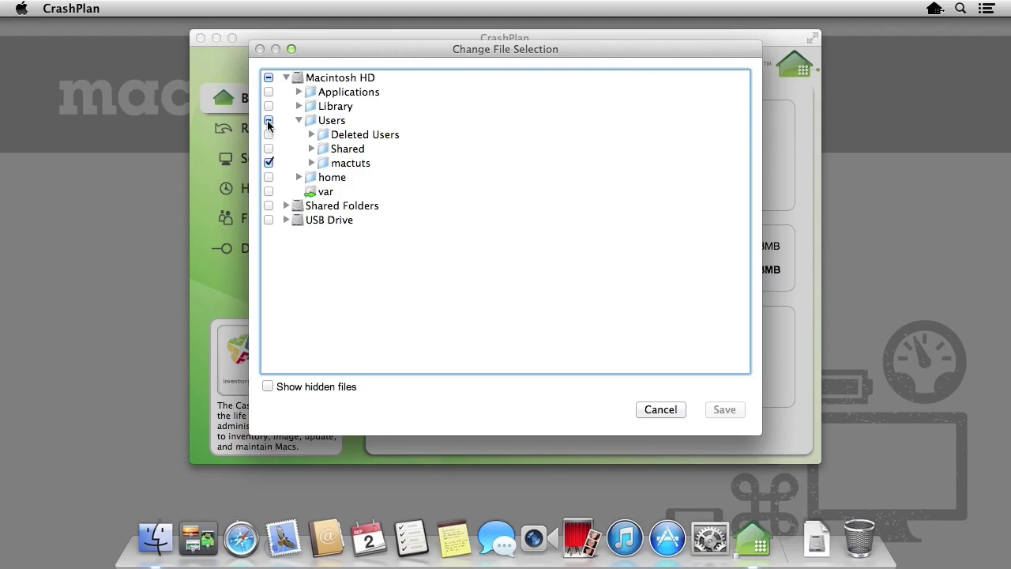
left_click(269, 91)
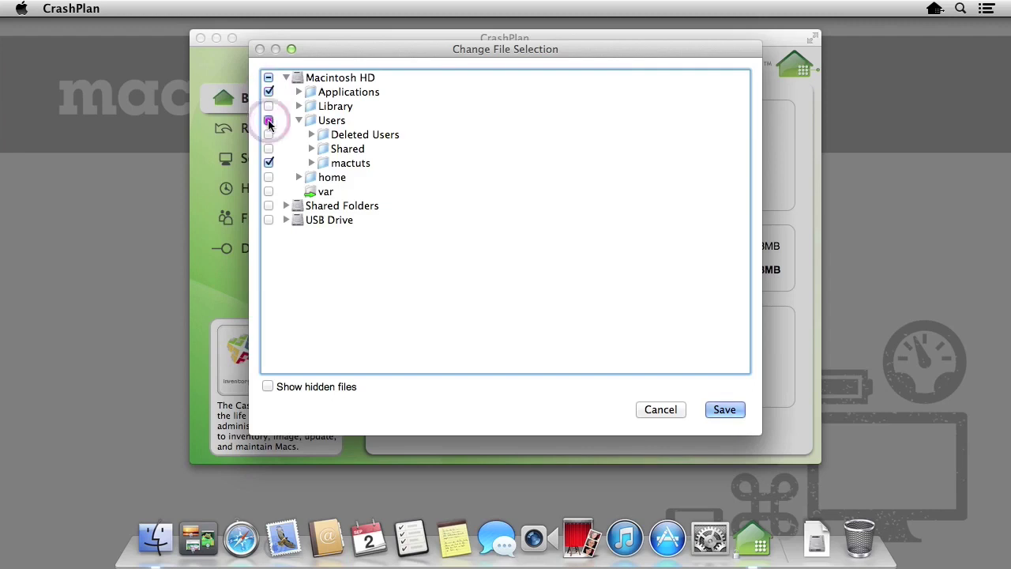
left_click(268, 121)
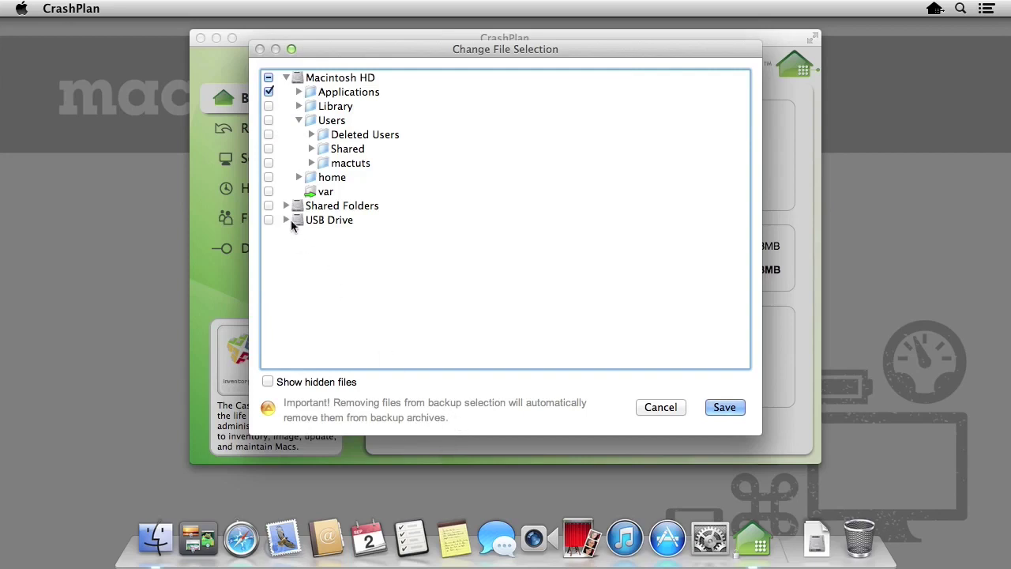
left_click(268, 163)
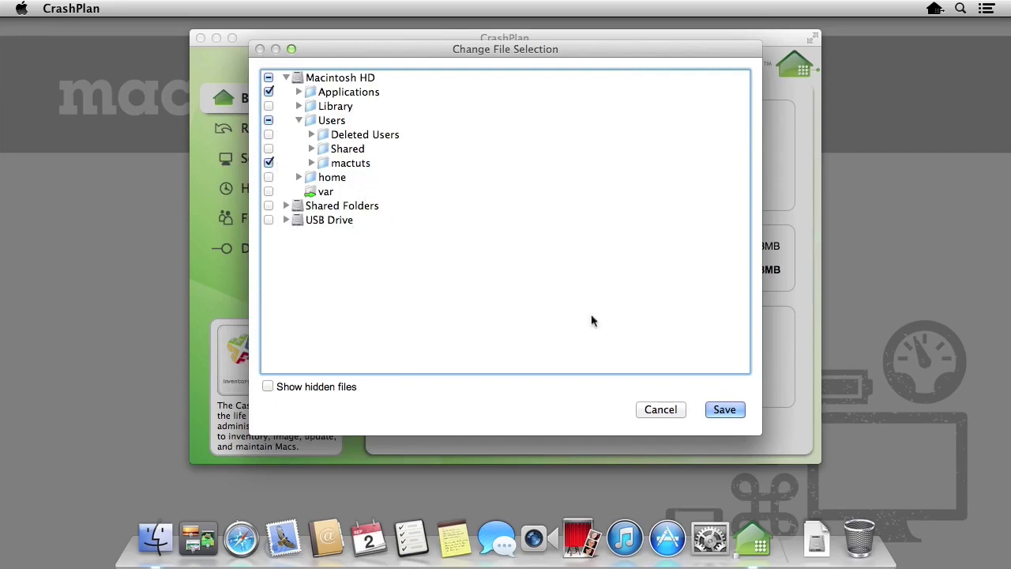
left_click(743, 412)
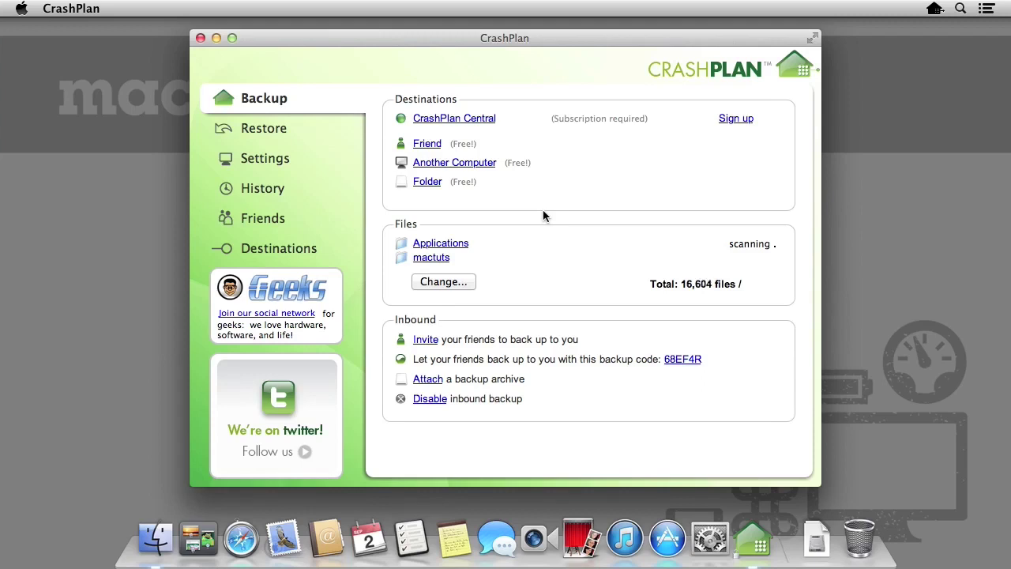
Add the Backups folder on USB Drive as a local folder backup destination
left_click(428, 184)
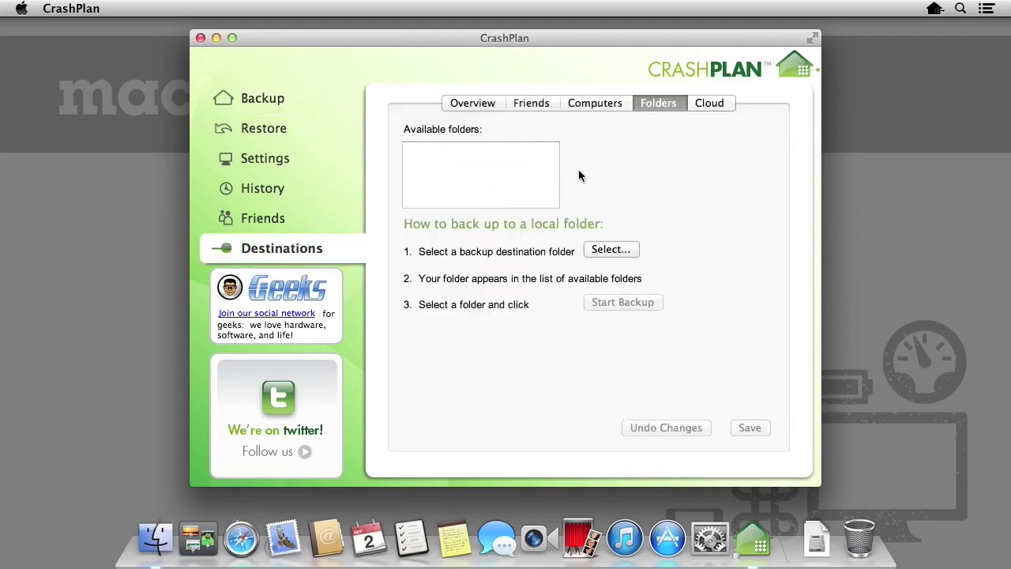
left_click(620, 249)
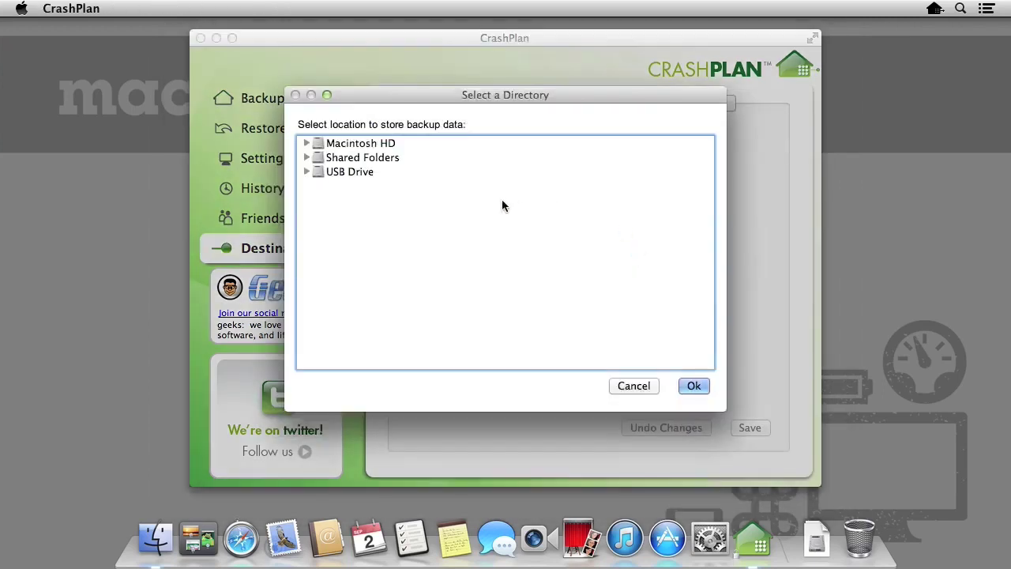
left_click(307, 172)
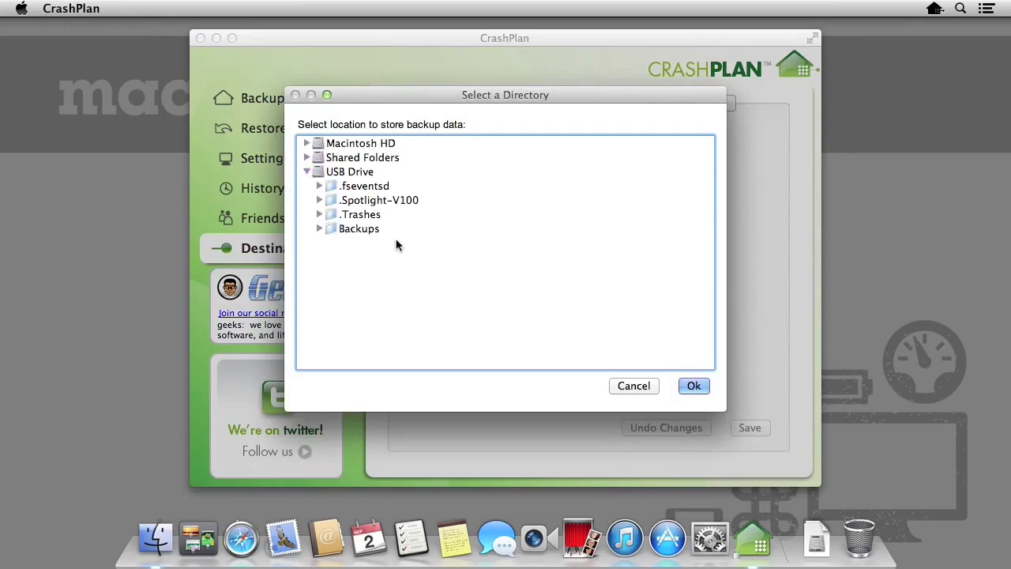
left_click(370, 232)
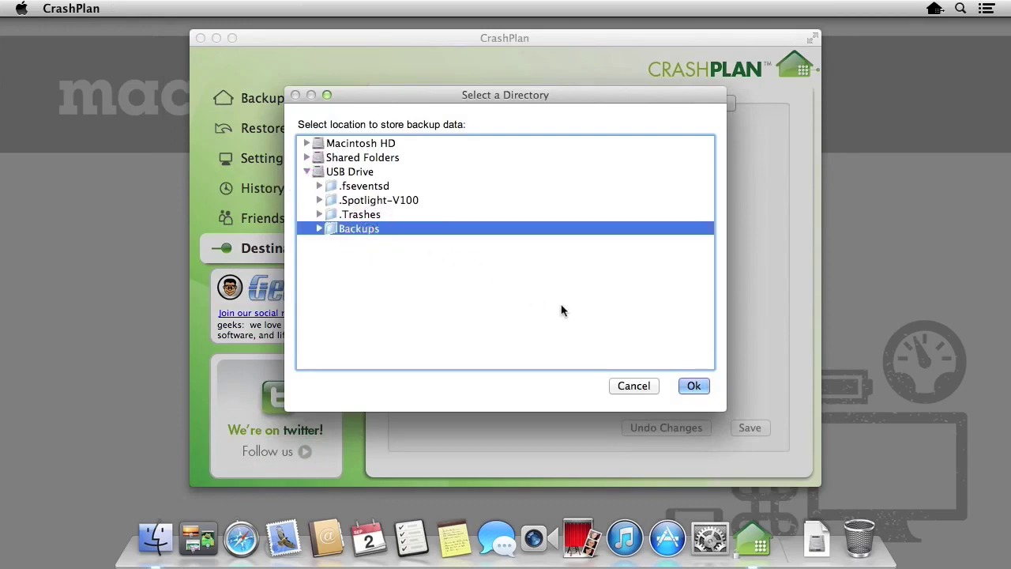
left_click(707, 387)
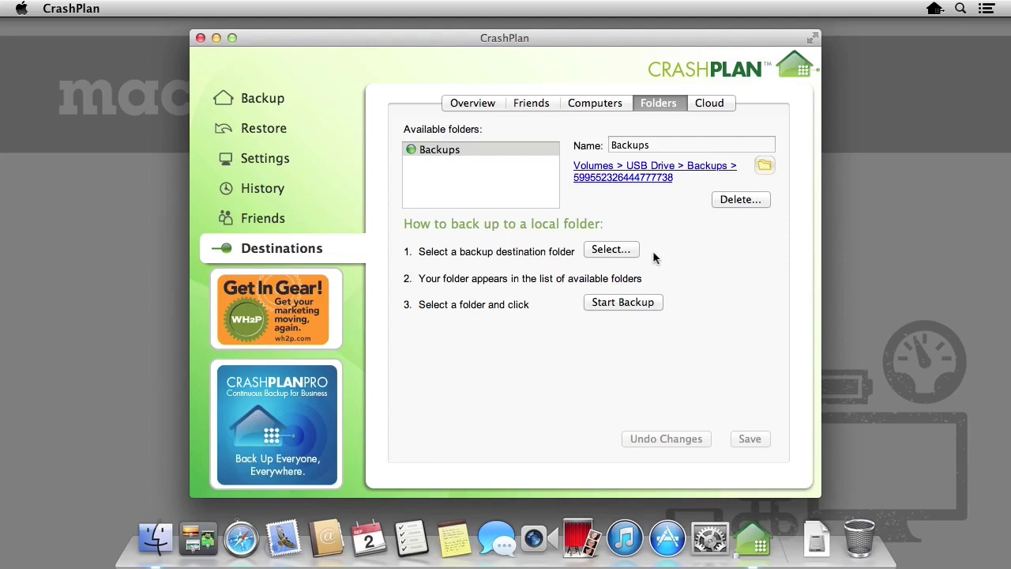
Create a new untitled folder on the desktop and start renaming it
right_click(866, 136)
left_click(850, 144)
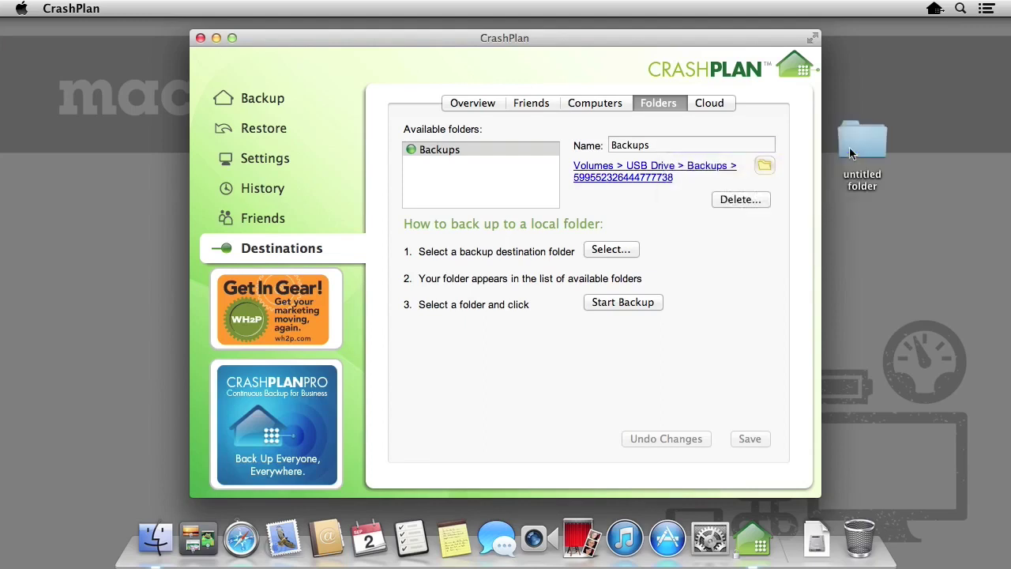
left_click(851, 153)
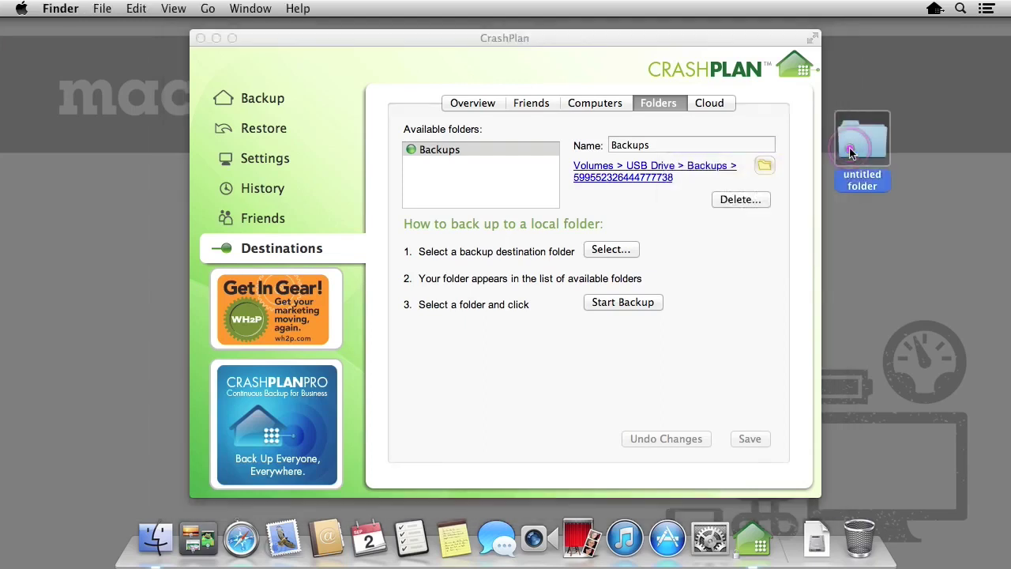
key("Return")
Name the desktop folder Backups and add Macintosh HD > Users > mactuts > Desktop > Backups as a destination
type("Backup")
key("Escape")
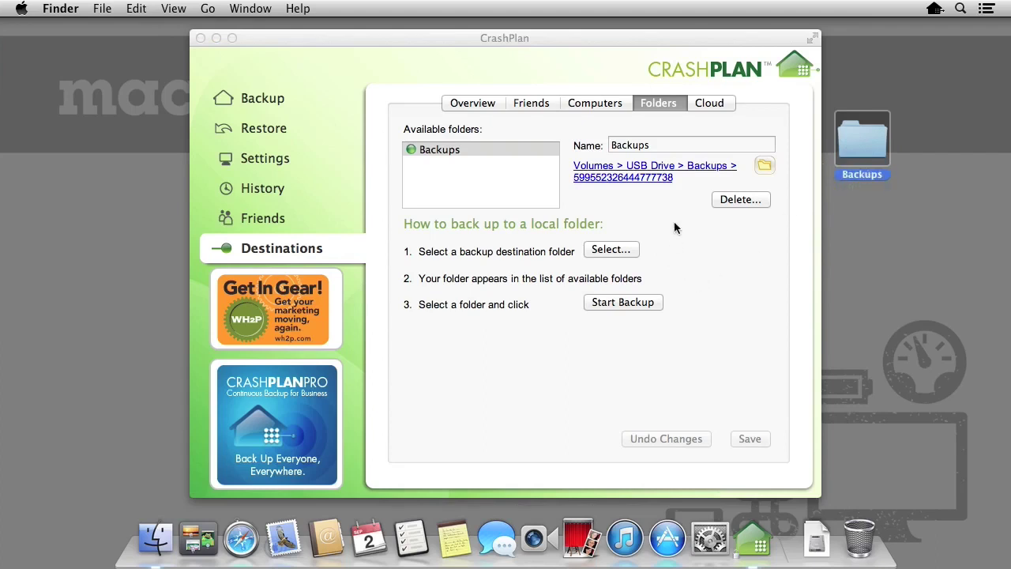
left_click(628, 249)
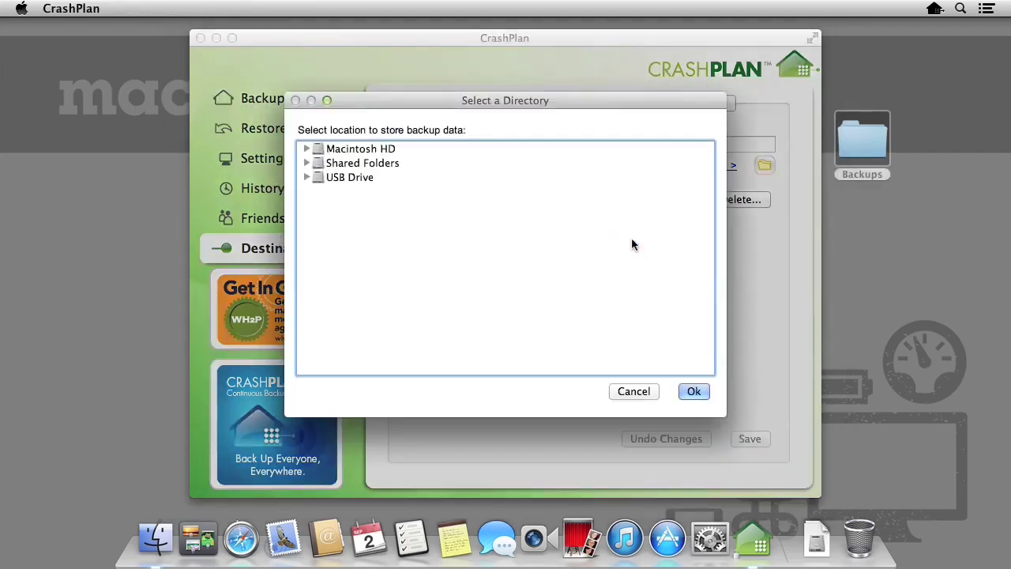
left_click(307, 149)
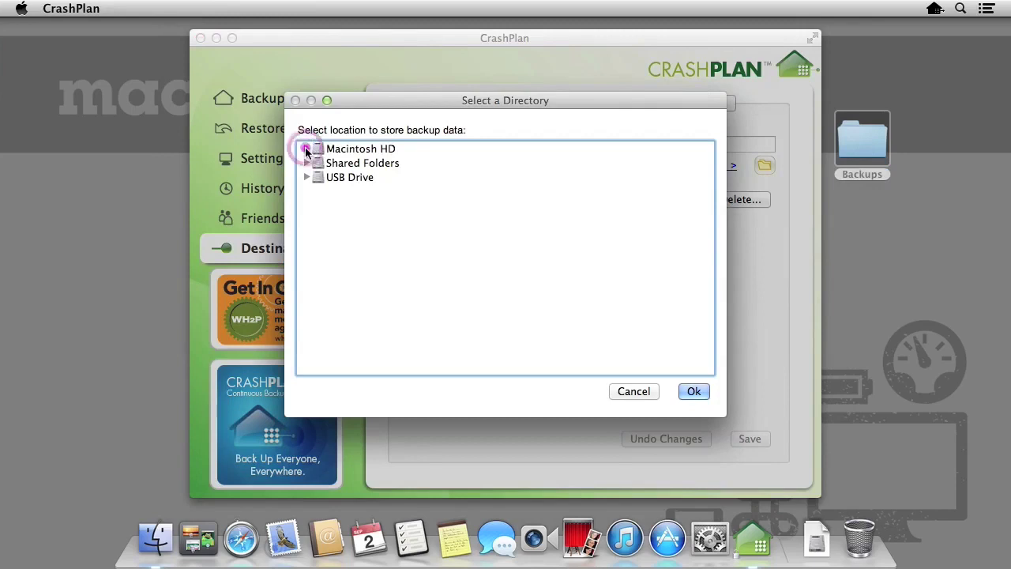
scroll(306, 167, "down", 5)
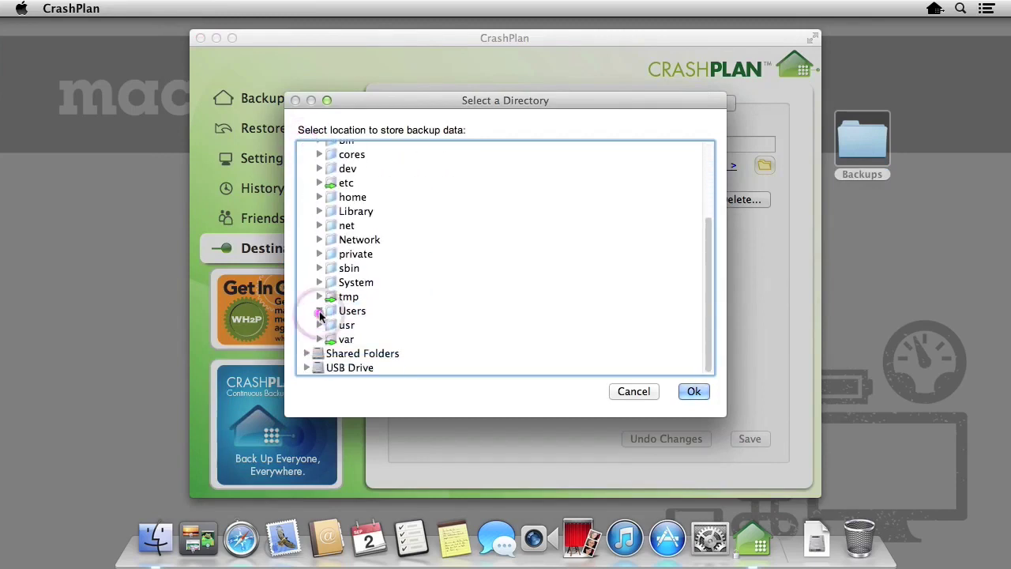
left_click(320, 310)
left_click(331, 297)
left_click(345, 261)
left_click(378, 274)
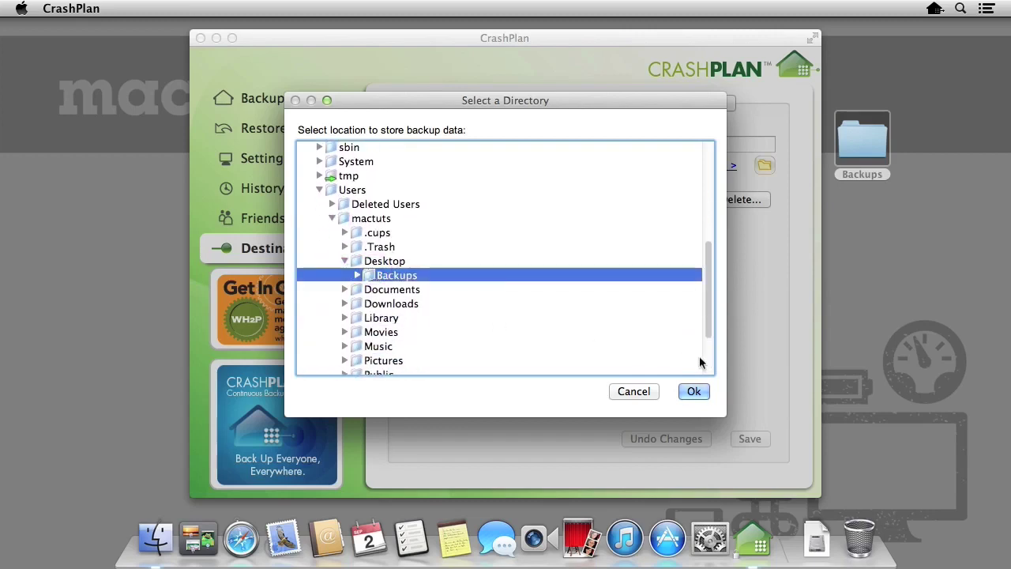
left_click(706, 392)
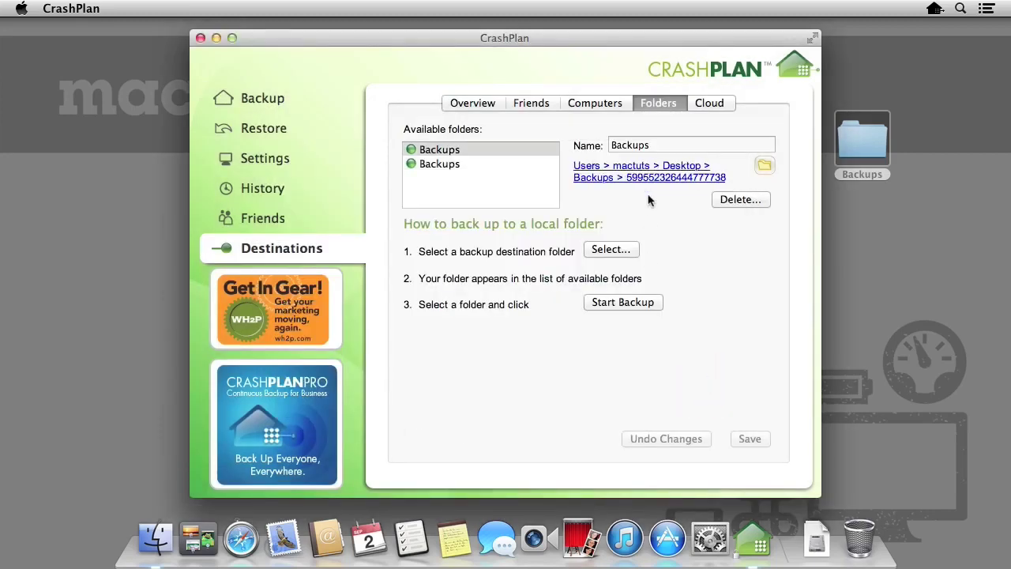
Delete the Desktop Backups destination, acknowledging its backup files are erased, and trash the desktop folder
left_click(525, 163)
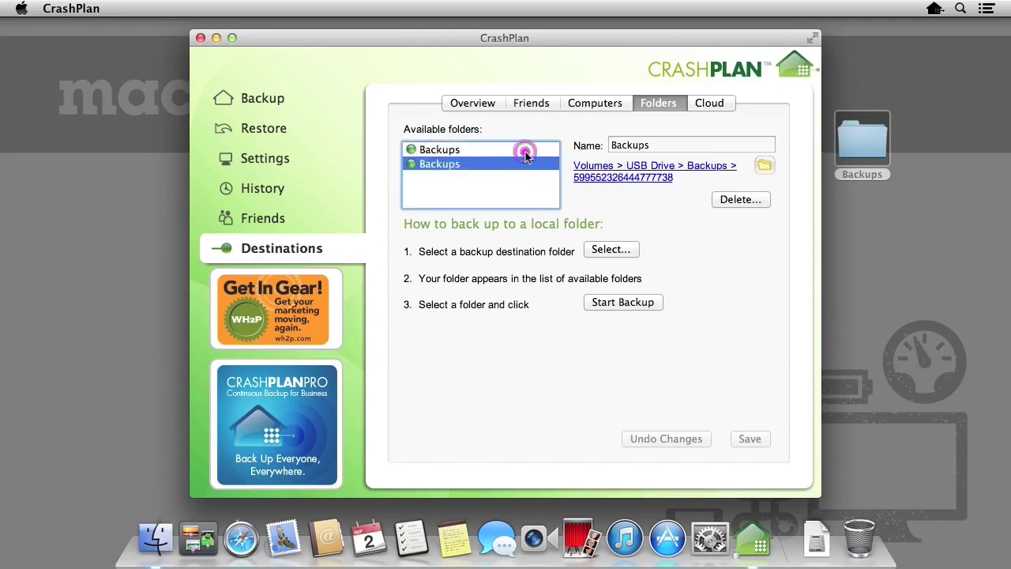
left_click(525, 155)
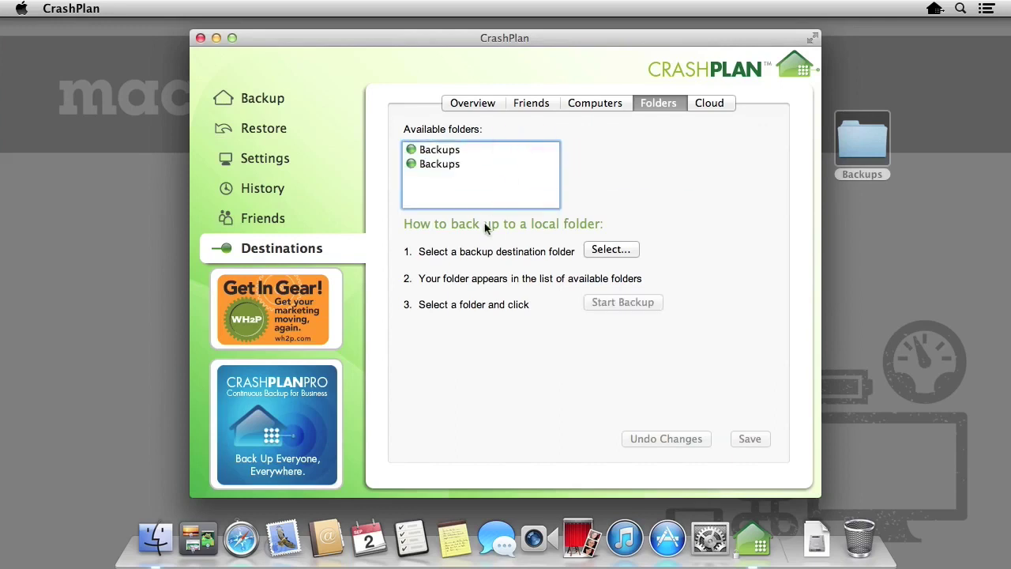
left_click(448, 152)
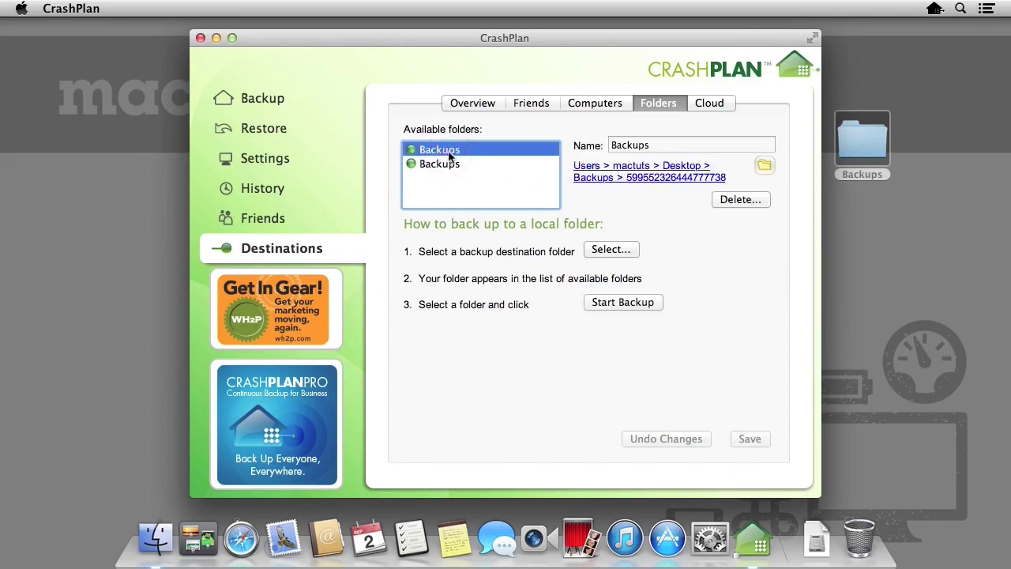
left_click(735, 199)
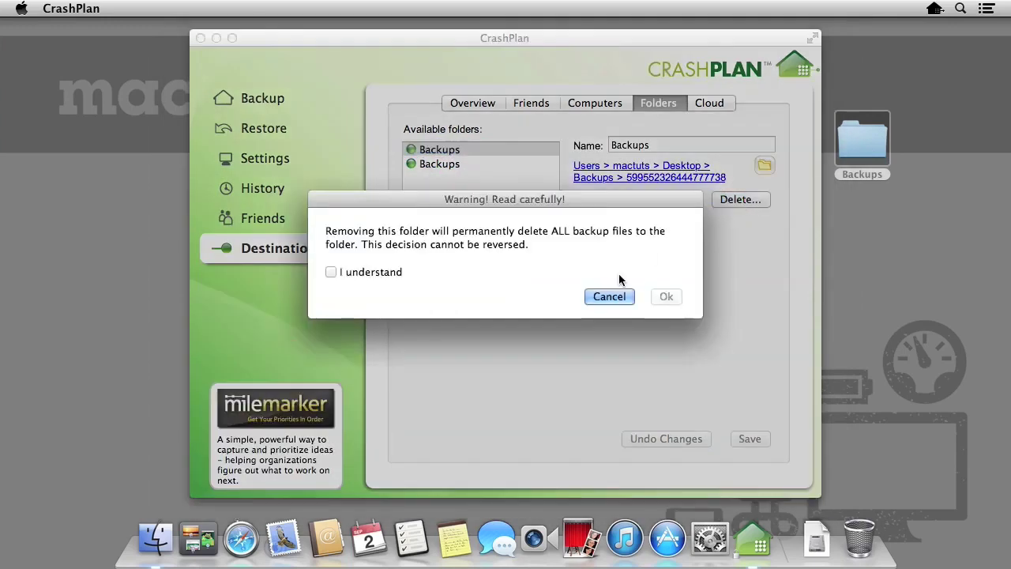
left_click(376, 273)
left_click(668, 297)
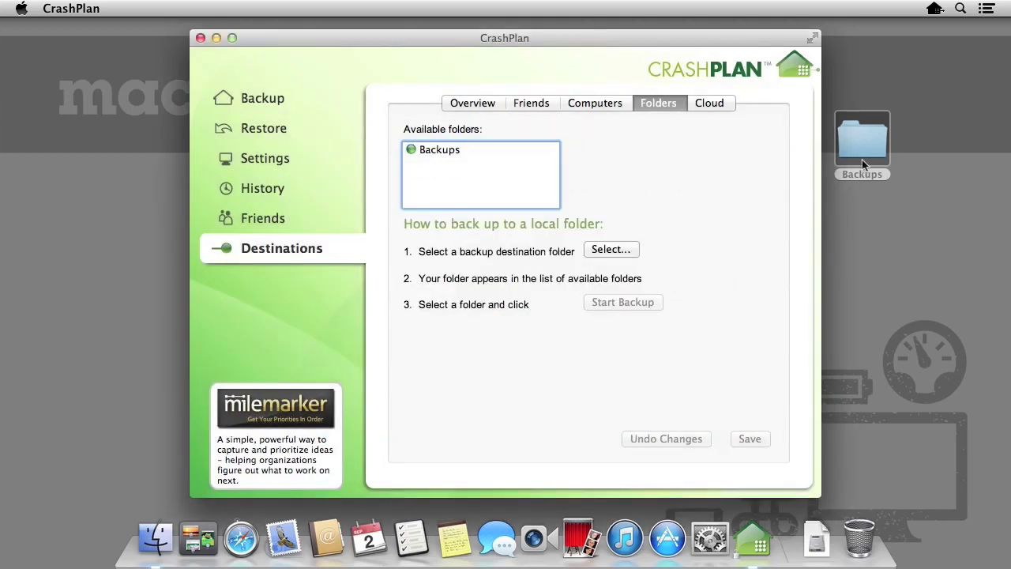
left_click_drag(862, 140, 860, 541)
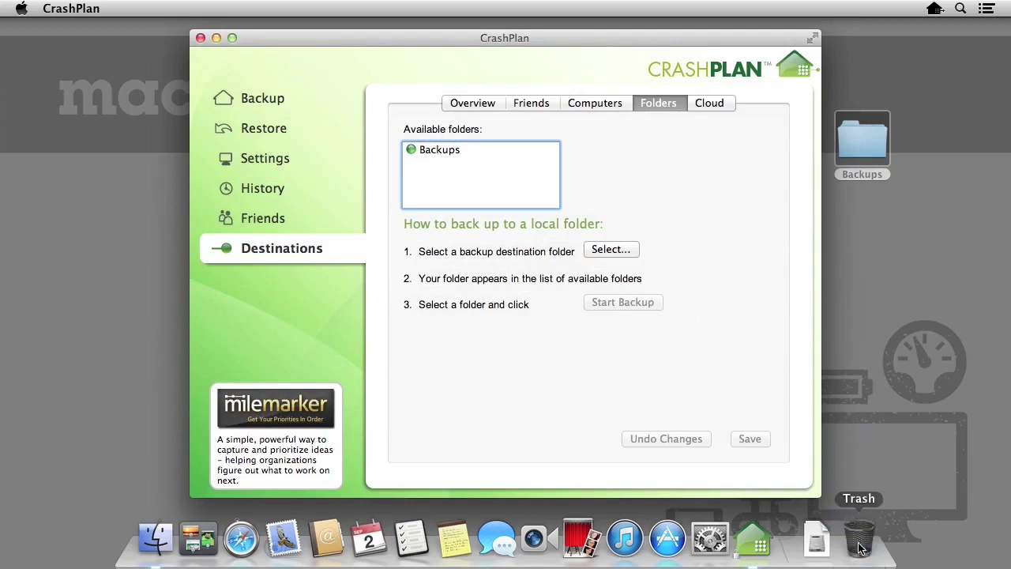
Start backing up to the USB Drive Backups destination and briefly view the running backup's details
left_click(510, 154)
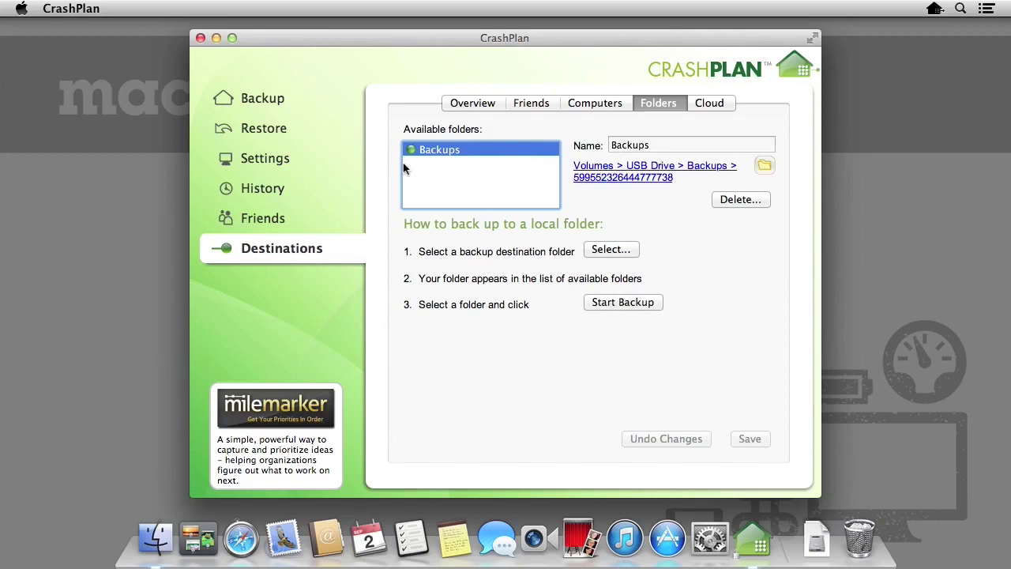
left_click(301, 101)
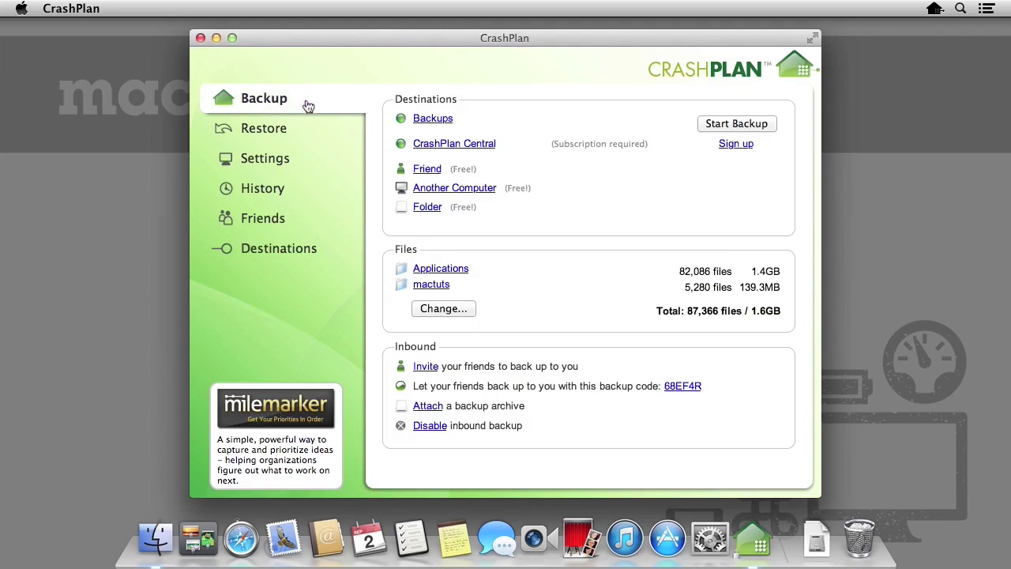
left_click(770, 127)
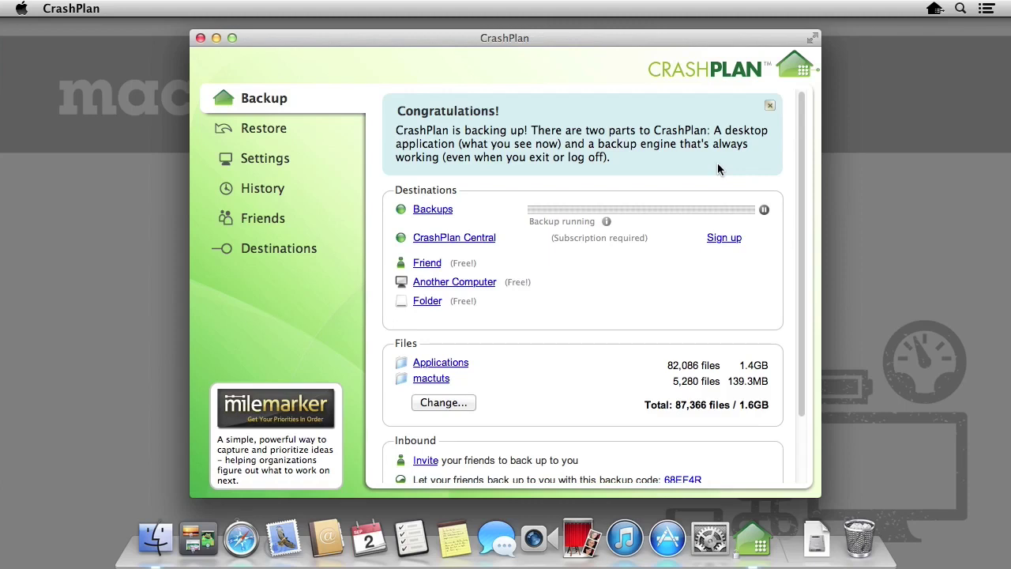
left_click(607, 222)
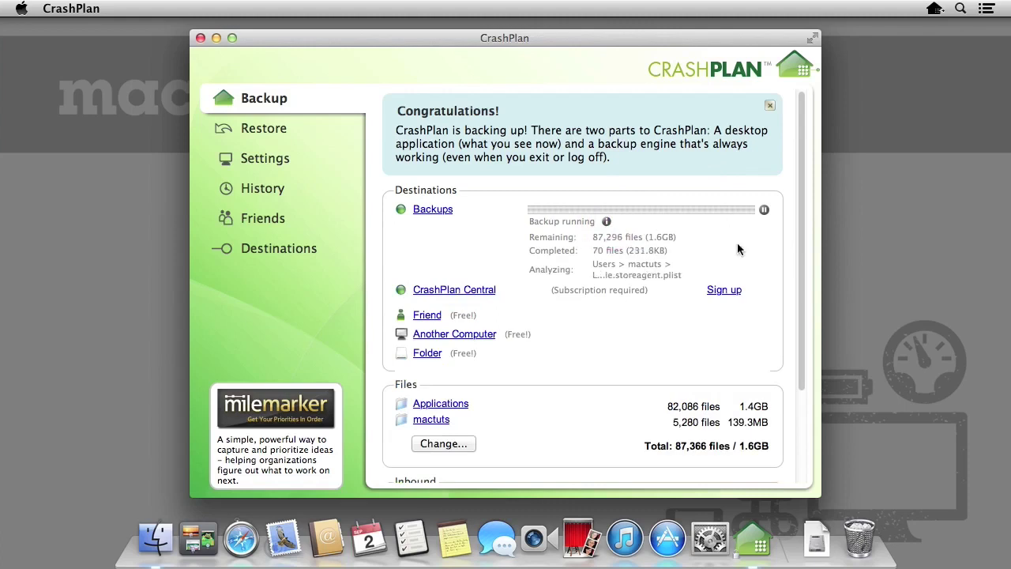
left_click(608, 222)
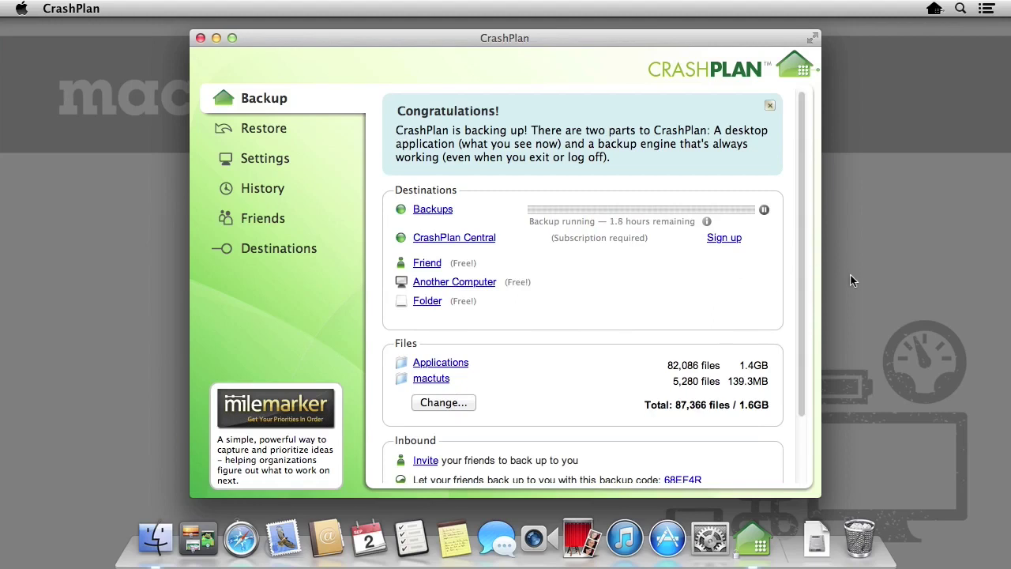
Close and quit CrashPlan, then reopen its window via Show CrashPlan... in the menu bar
key("super+w")
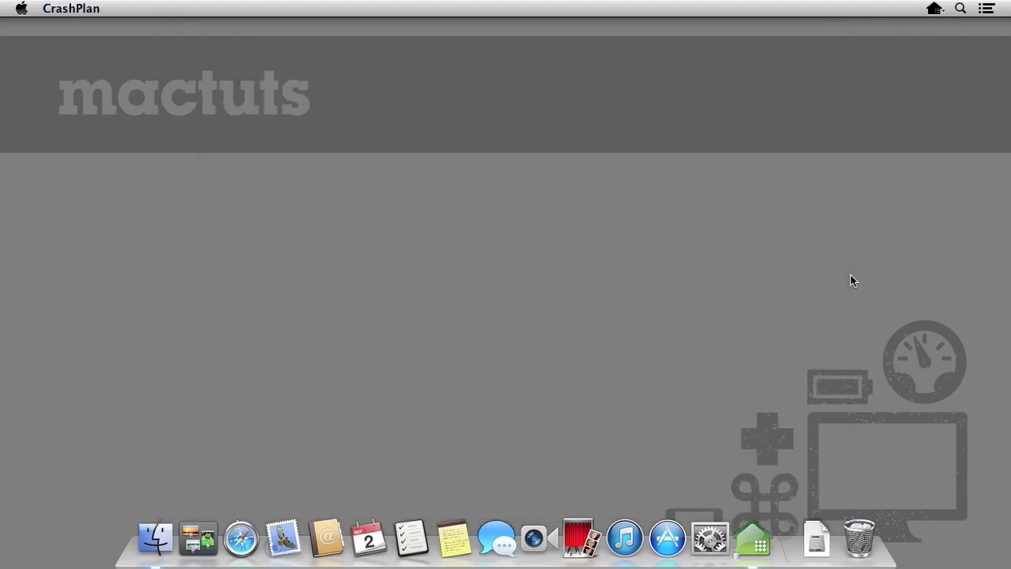
key("super+q")
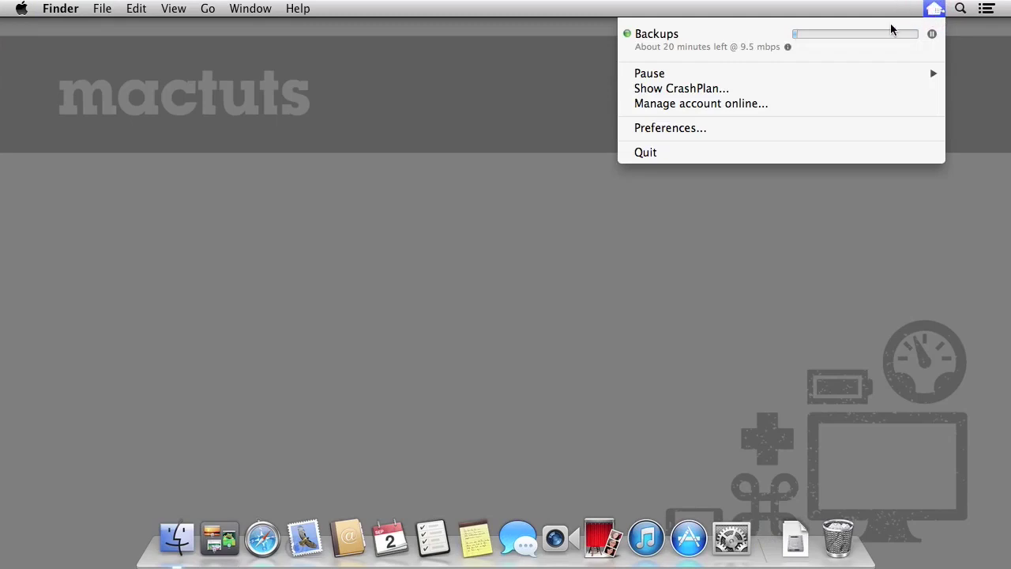
left_click(748, 87)
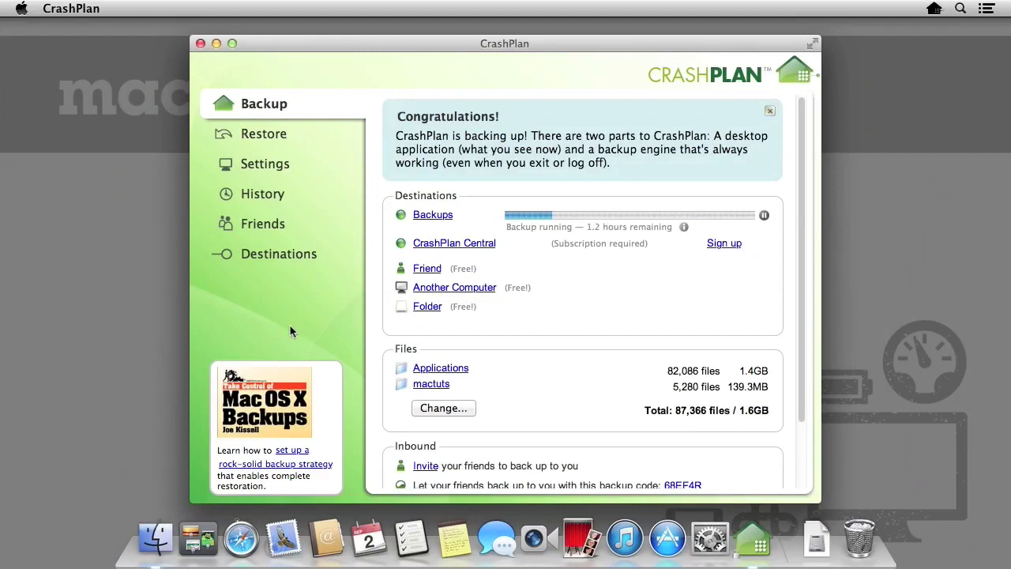
Select Mac Pro under Computers destinations, start backing up to it, and view the Backup overview
left_click(314, 254)
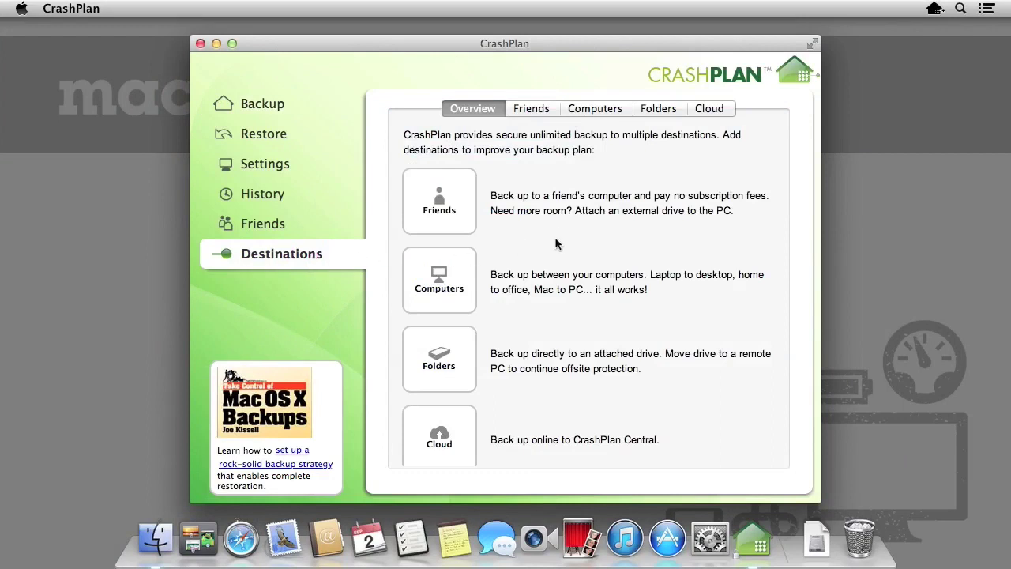
left_click(622, 113)
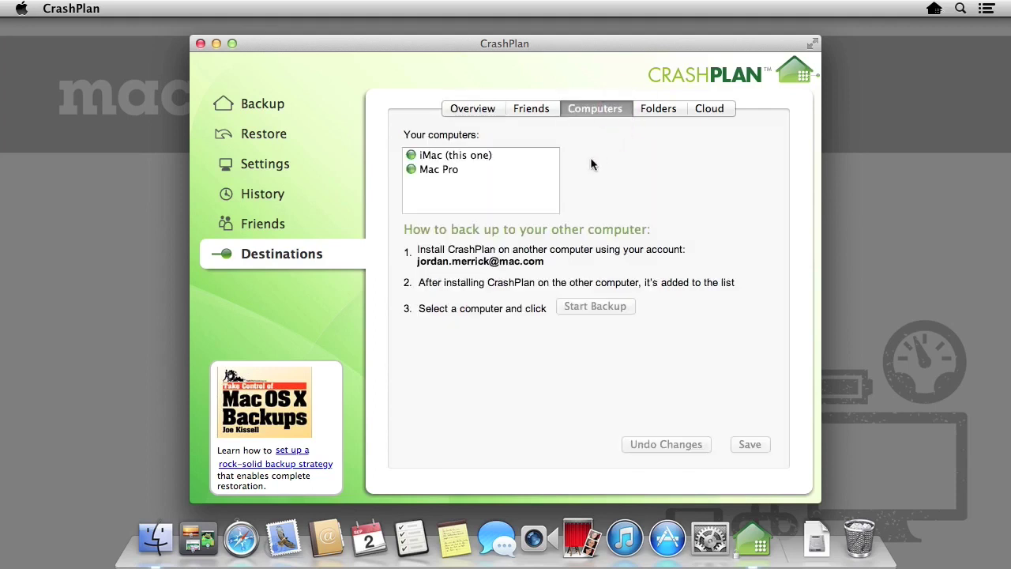
left_click(488, 169)
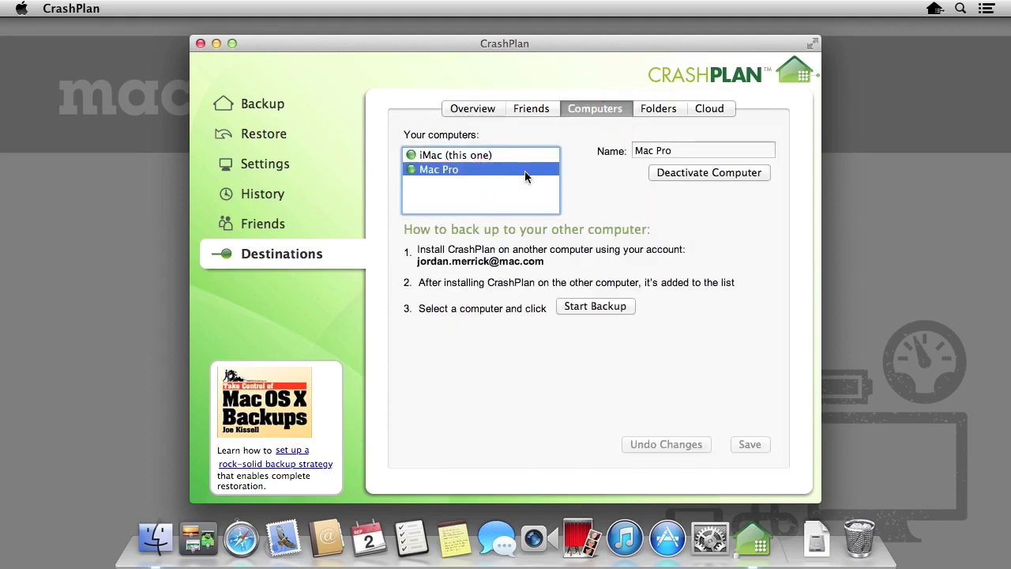
left_click(631, 309)
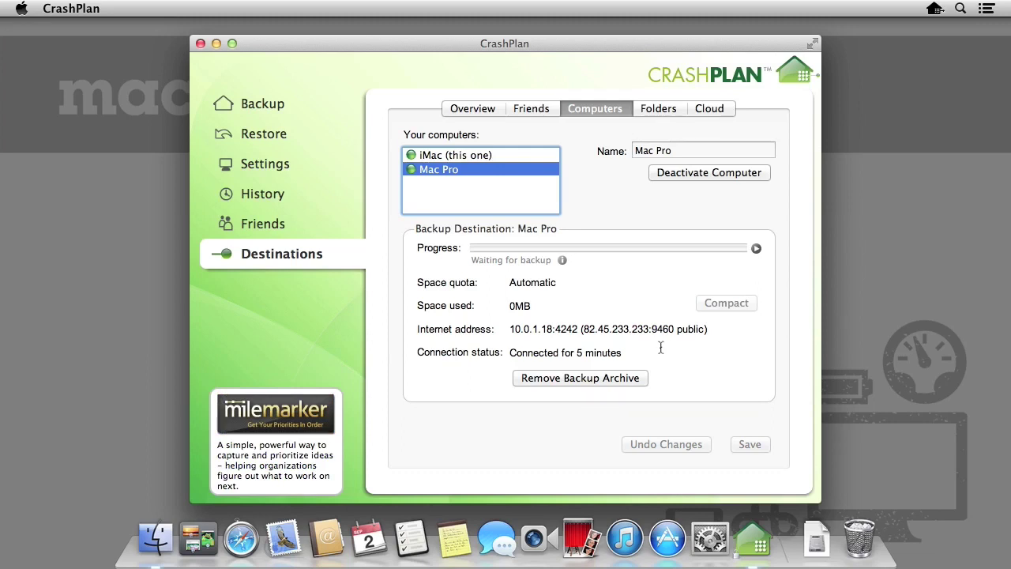
left_click(339, 111)
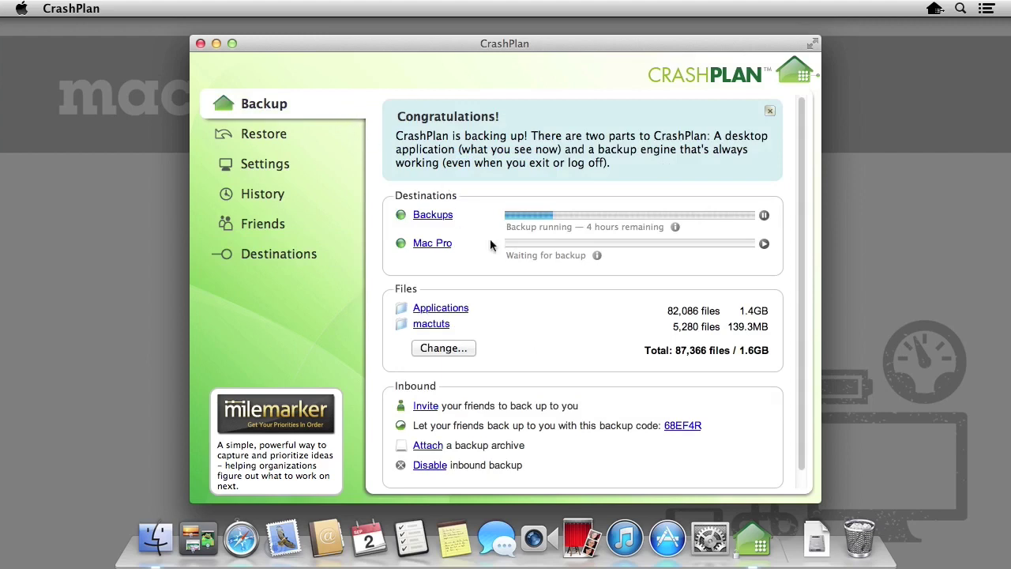
Pause the Backups drive backup and view the Mac Pro backup's progress details
left_click(764, 217)
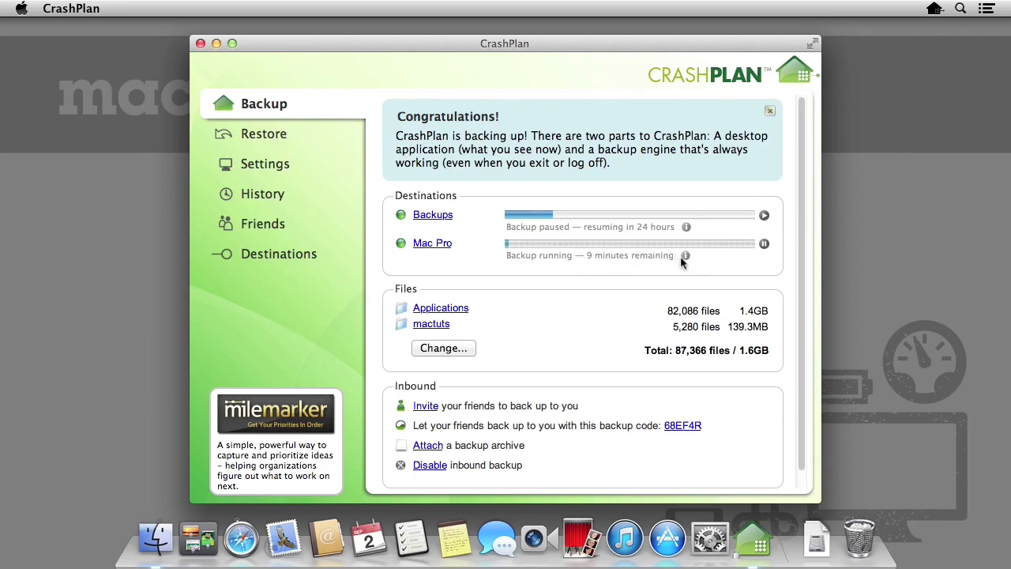
left_click(685, 256)
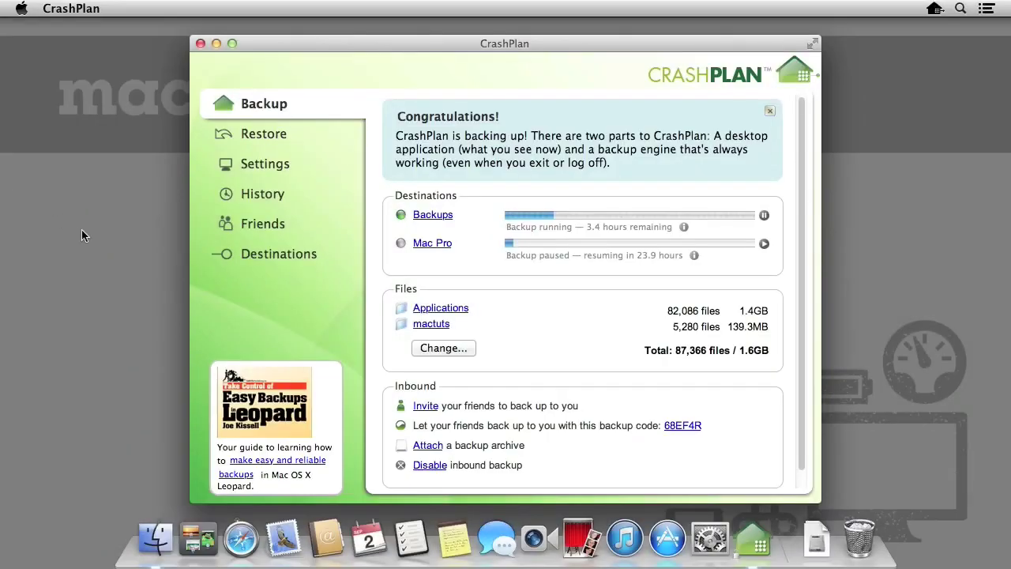
Show the Friends page with this computer's backup code and the add-friend-by-code option
left_click(289, 228)
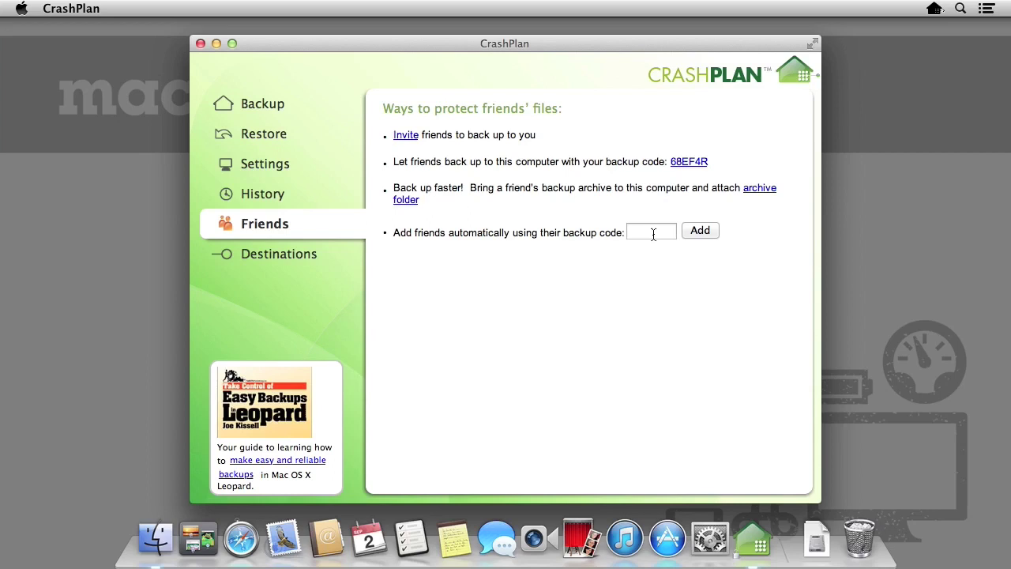
Add a friend by entering their backup code
left_click(650, 231)
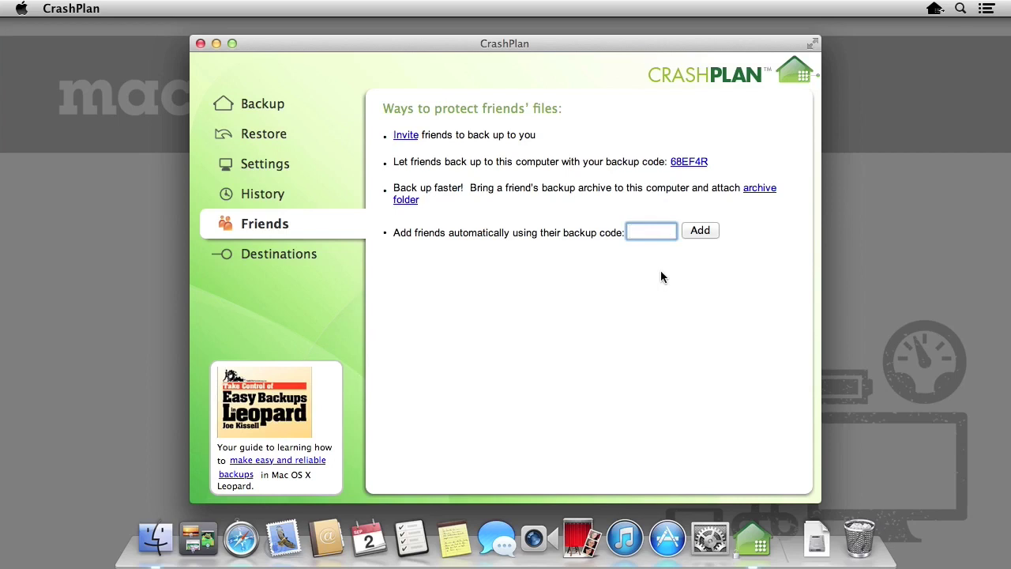
left_click(714, 231)
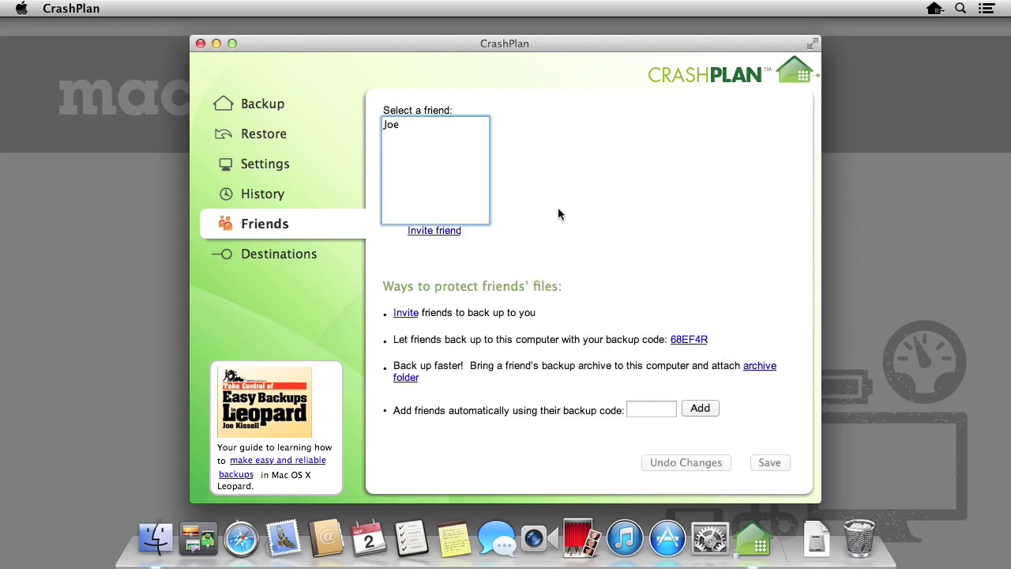
Allow the added friend to back up to this computer, save, and return to Destinations
left_click(420, 126)
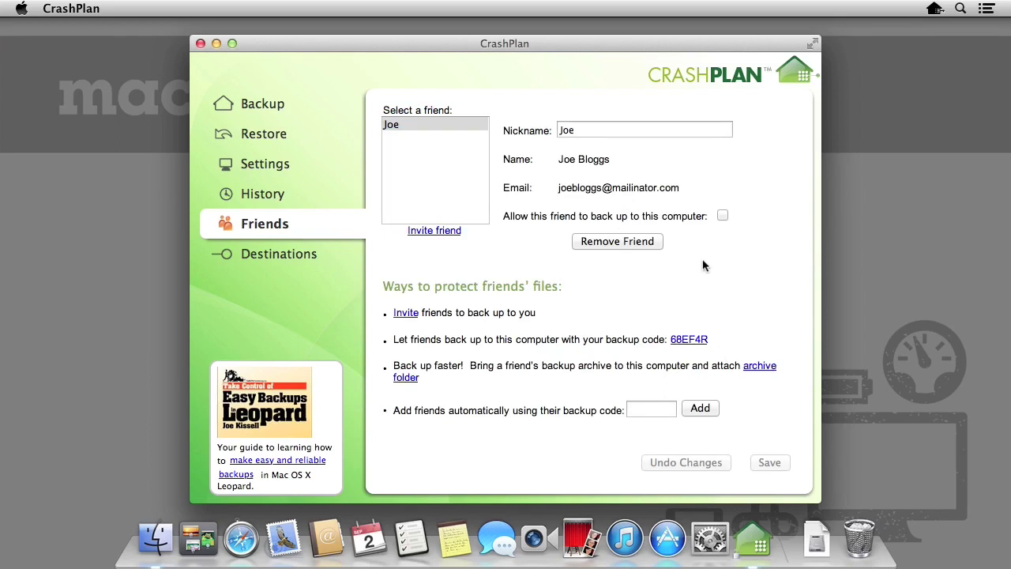
left_click(723, 216)
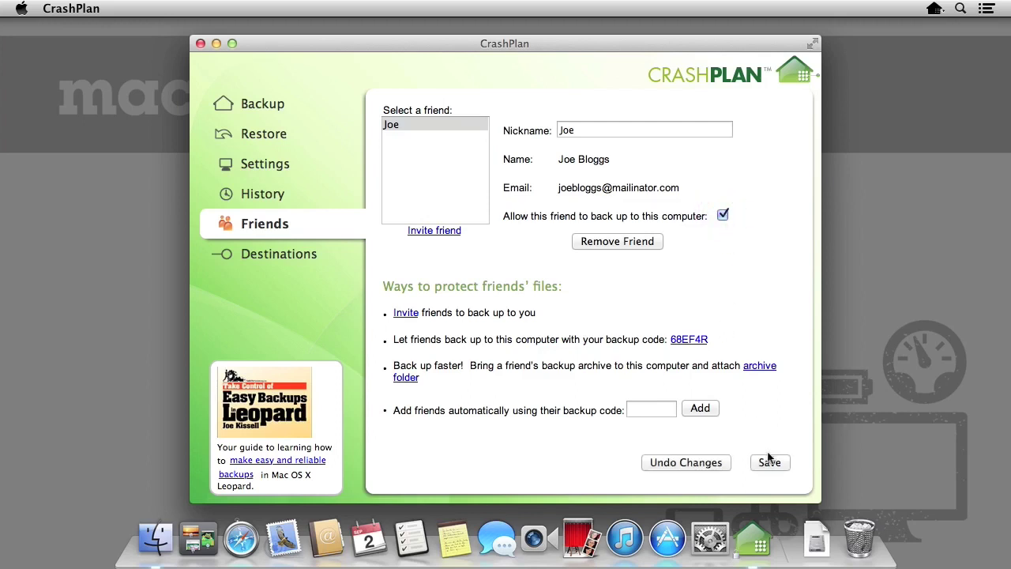
left_click(783, 464)
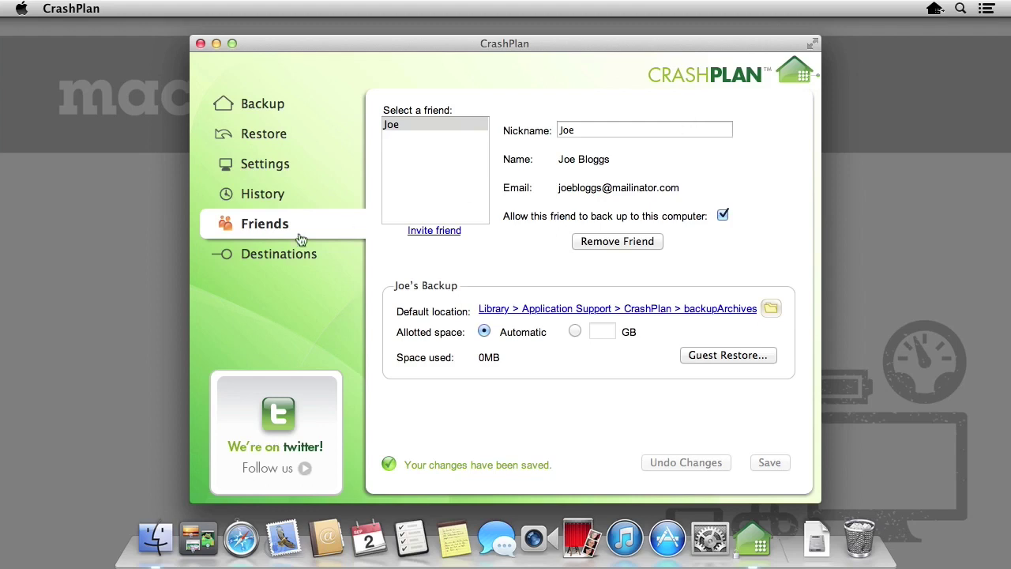
left_click(295, 259)
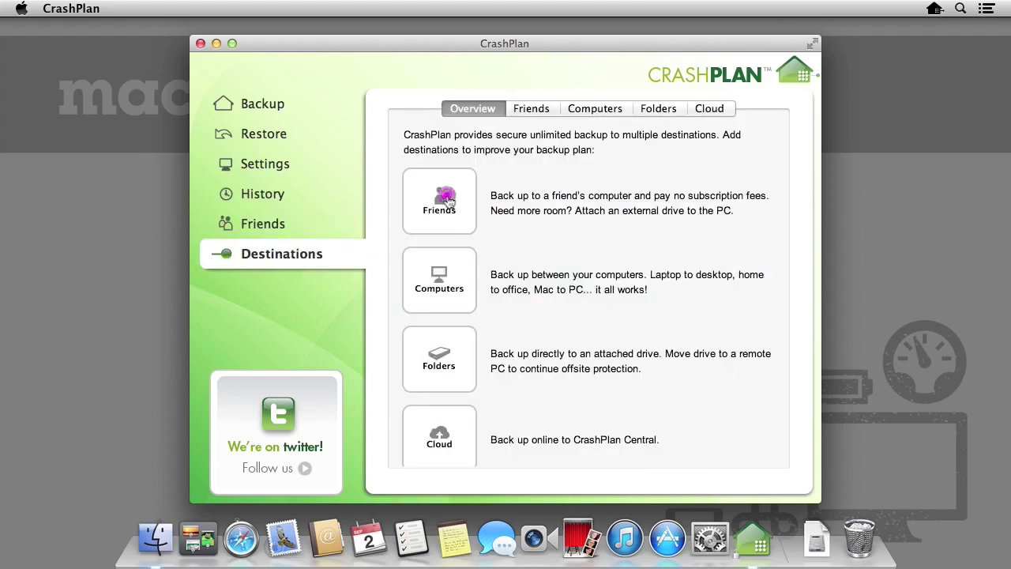
Choose the Friends destination, enter the friend's backup code, and start backing up to them
left_click(448, 201)
left_click(655, 386)
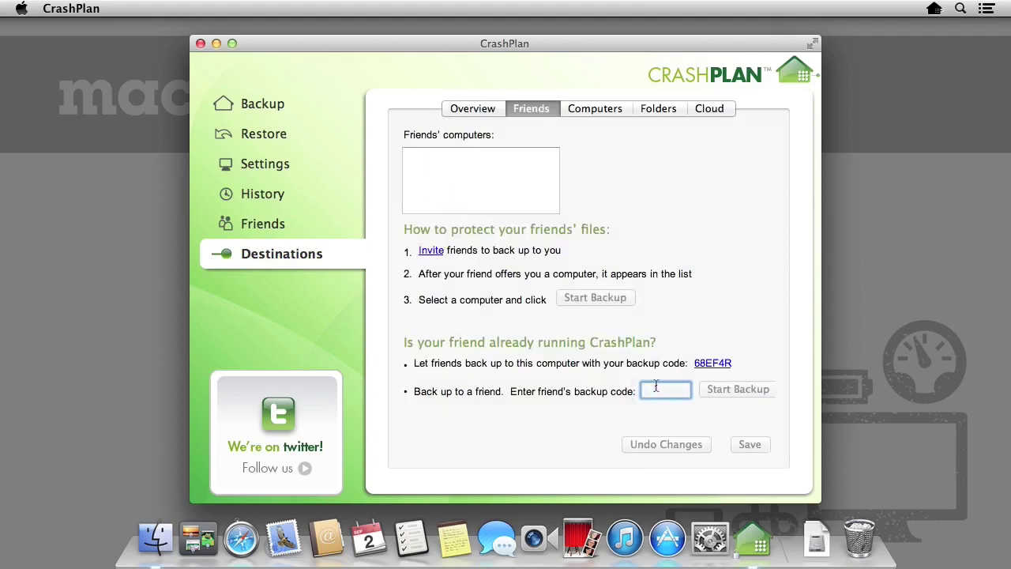
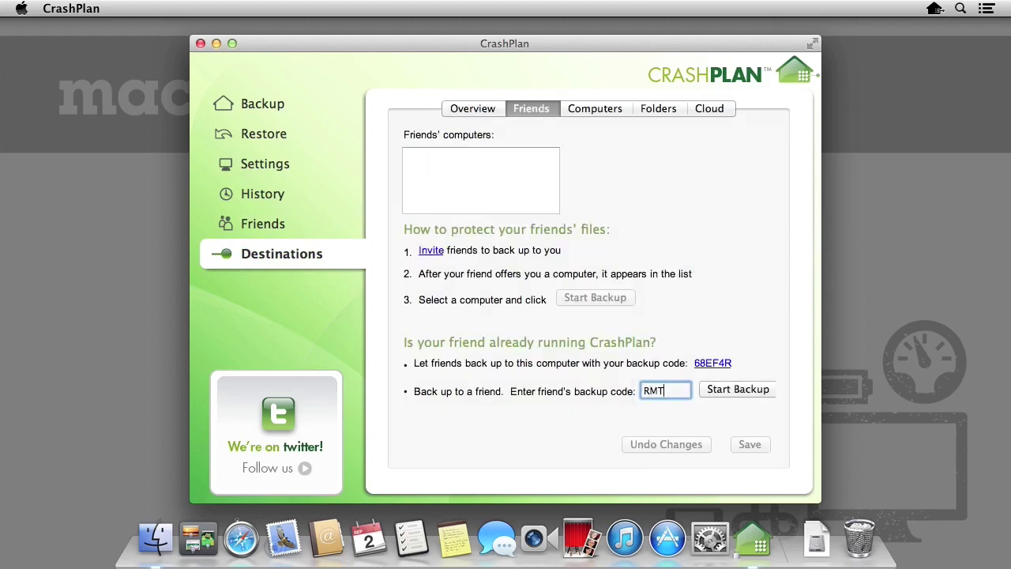
left_click(729, 396)
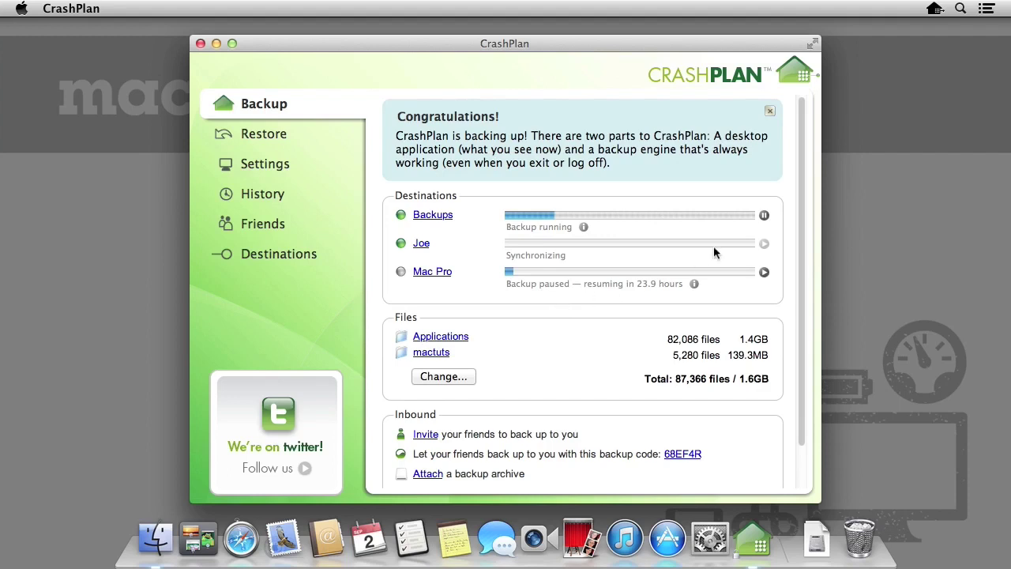
Pause the Backups drive, check the friend backup's progress, and show the General settings
left_click(765, 215)
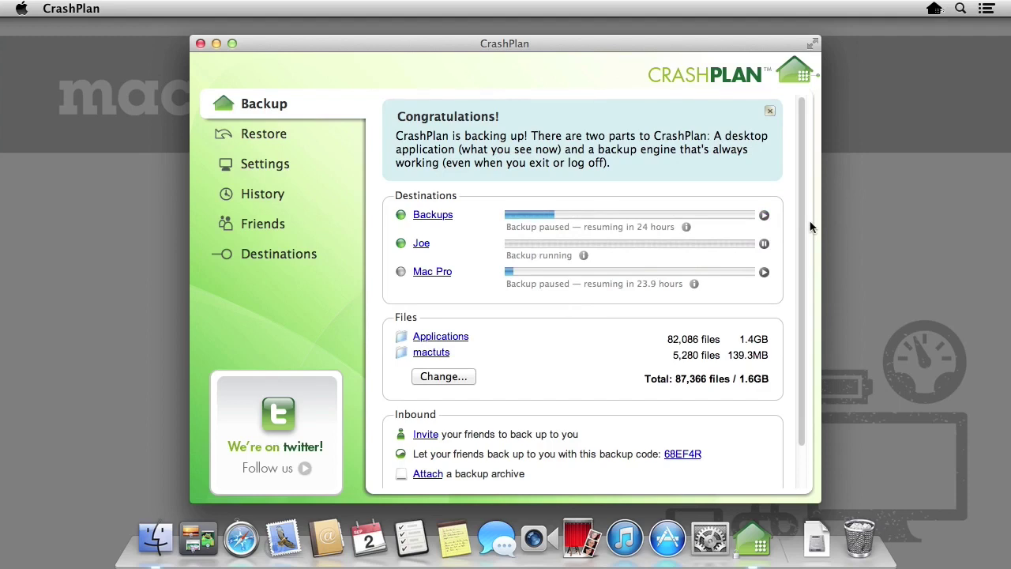
left_click(583, 255)
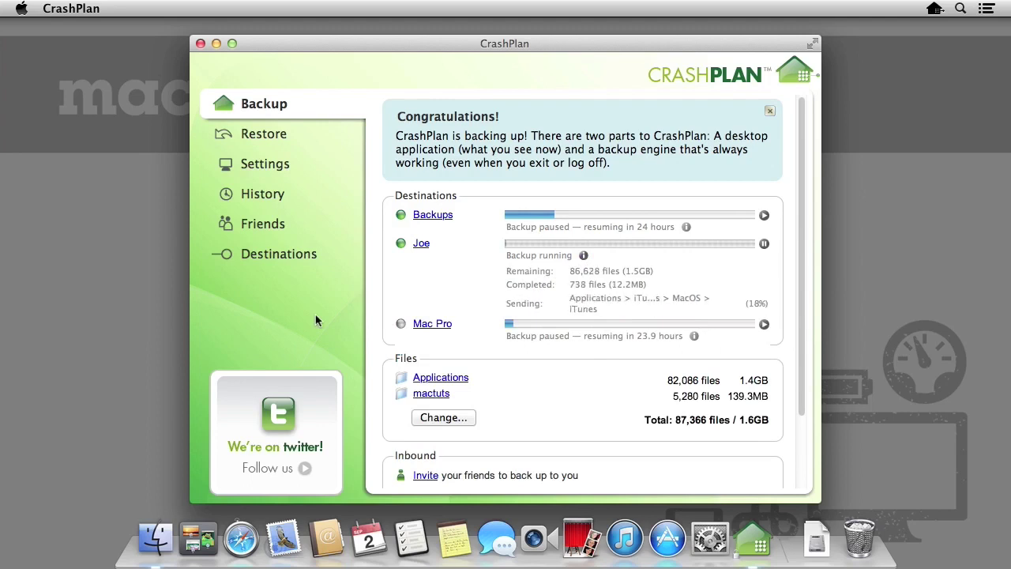
left_click(266, 164)
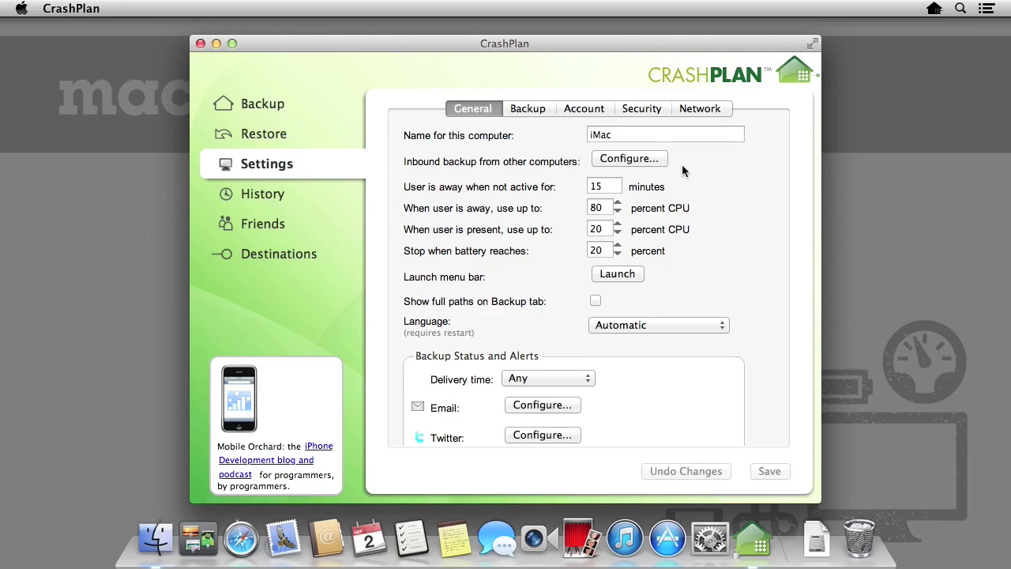
Show the configuration for inbound backup from other computers, including listen port 4242
left_click(655, 159)
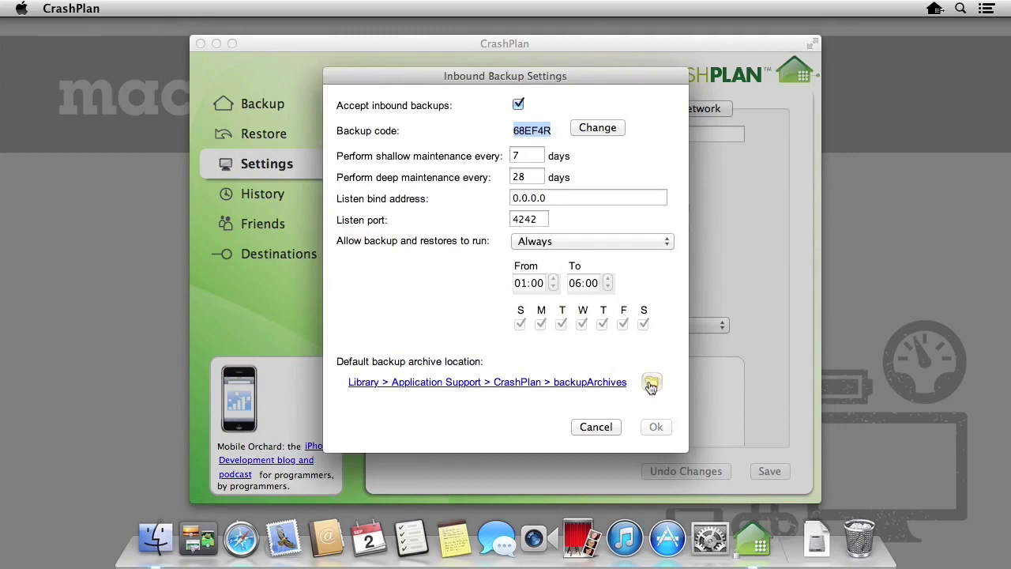
Set USB Drive as the inbound backup archive location and save the inbound settings
left_click(651, 384)
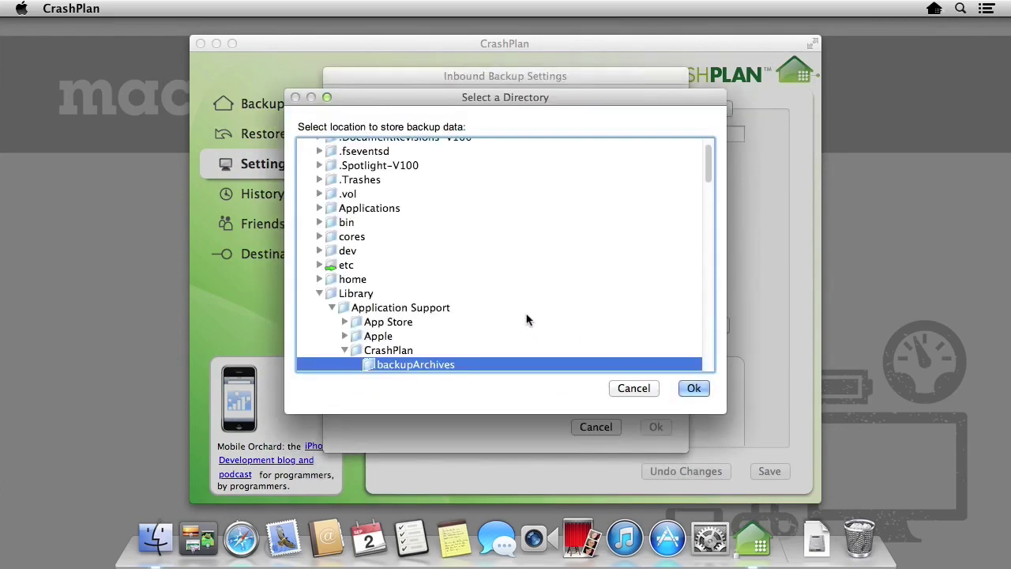
scroll(528, 319, "up", 1)
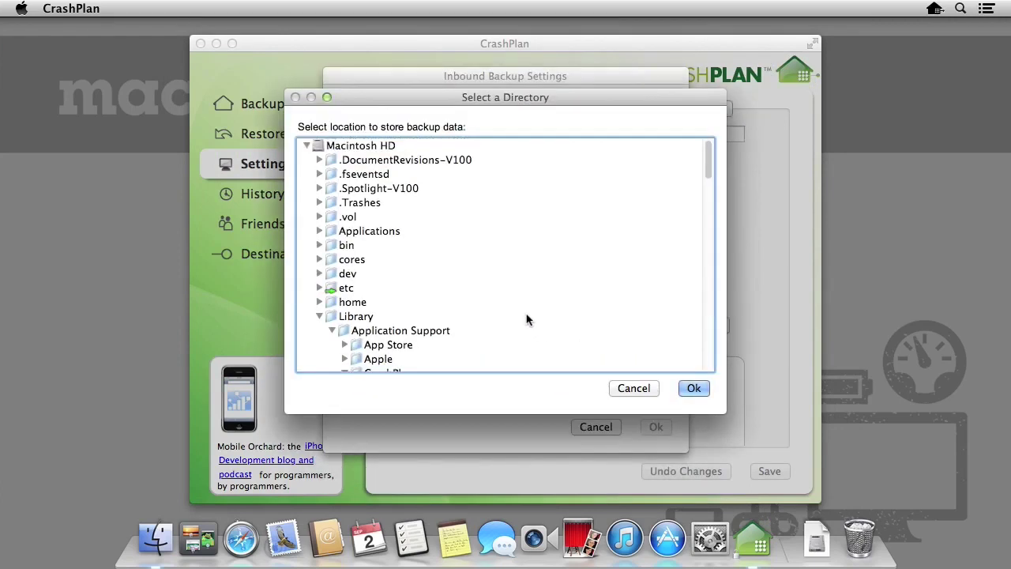
left_click(307, 146)
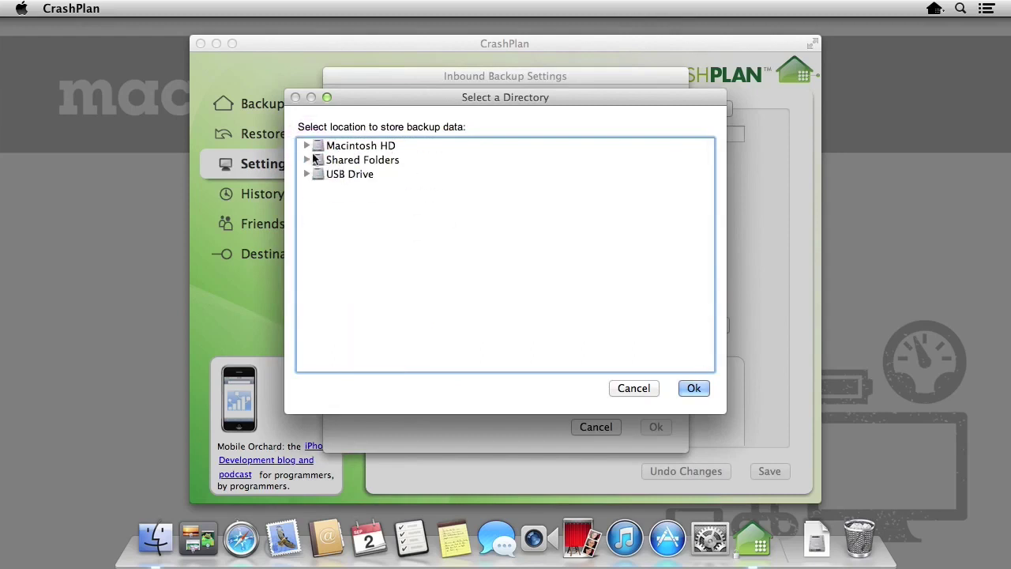
left_click(423, 174)
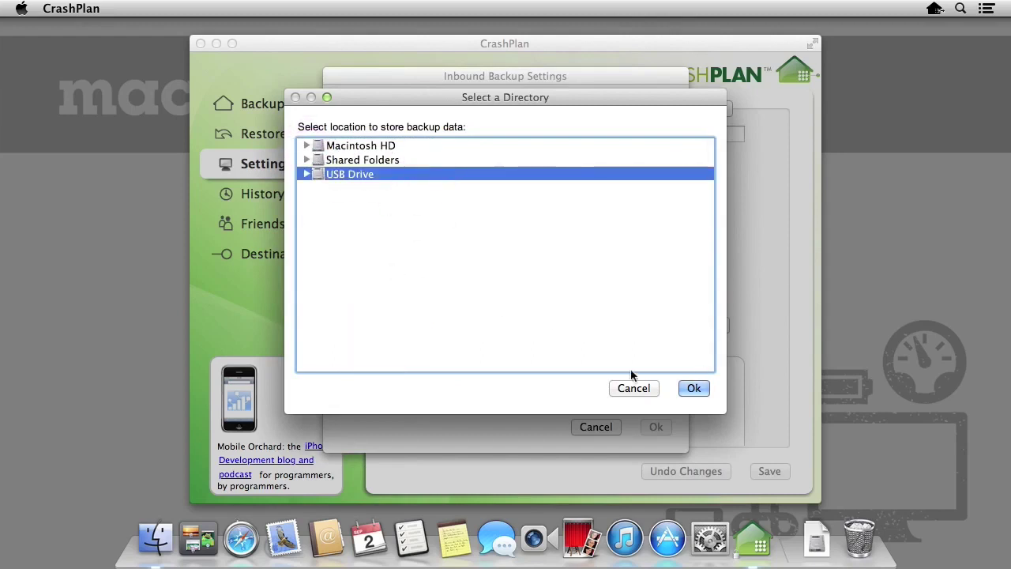
left_click(702, 390)
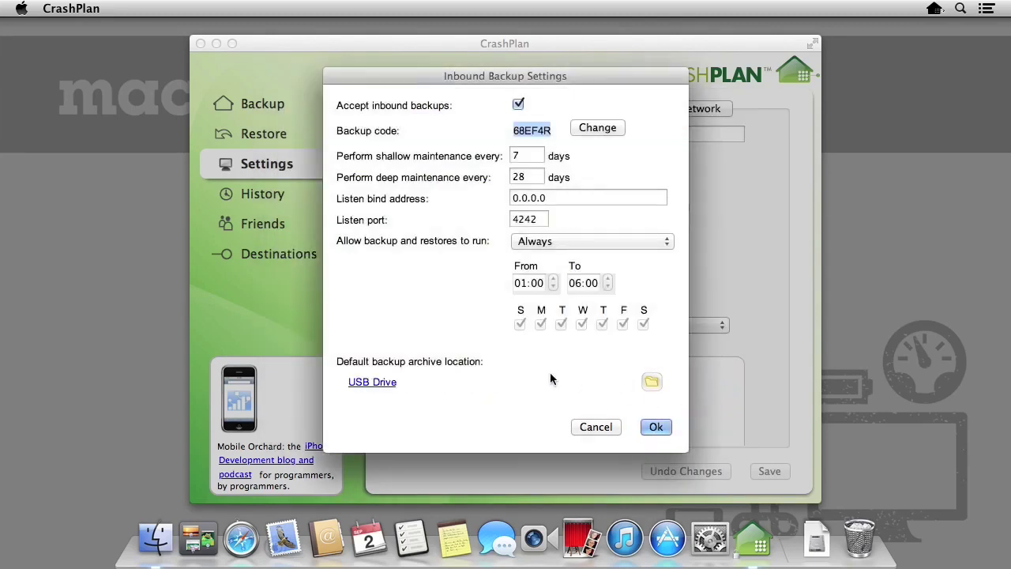
left_click(666, 429)
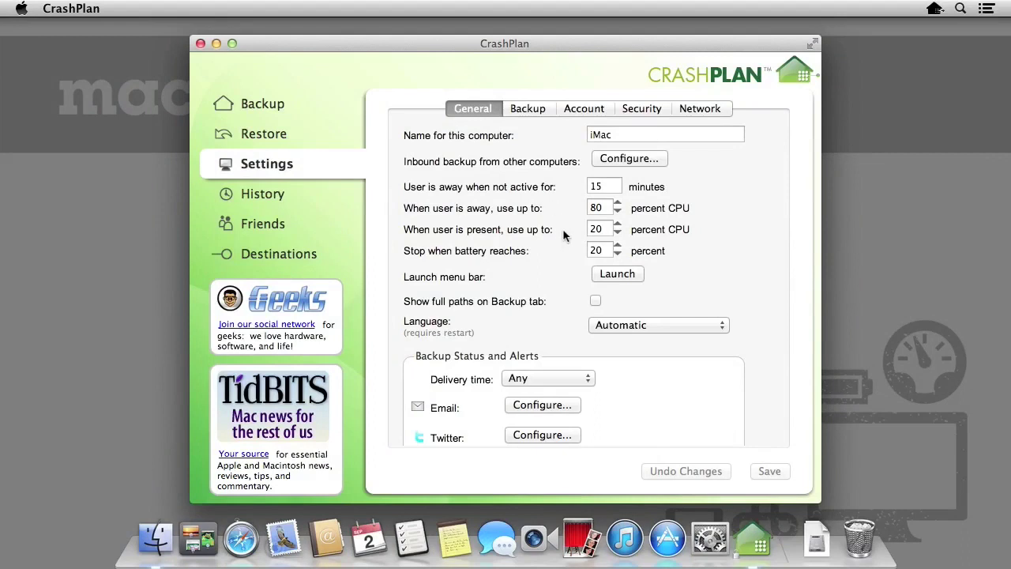
Try a 'Between specified times' backup schedule, undo it back to Always, then view Security settings
left_click(525, 109)
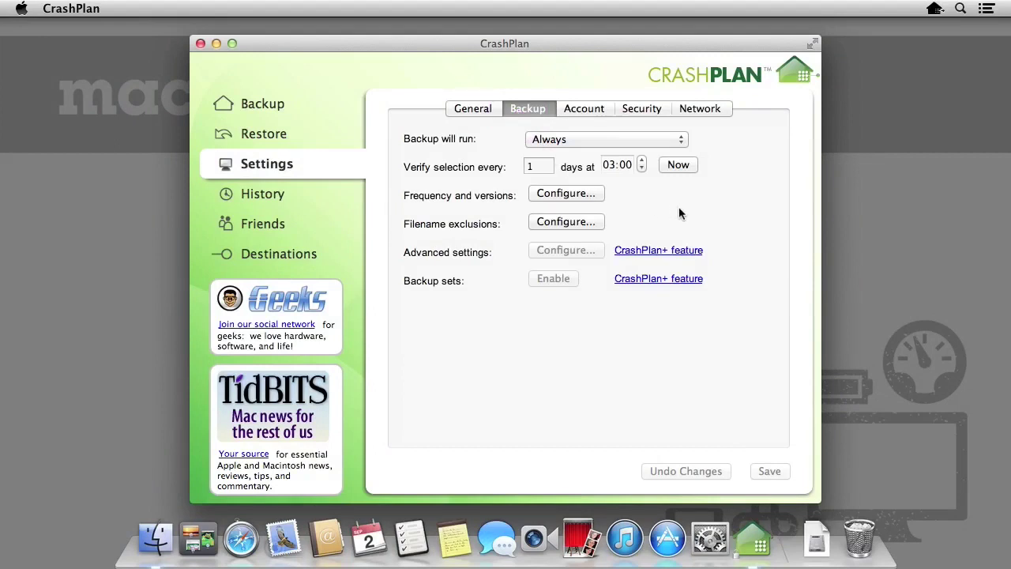
left_click(591, 143)
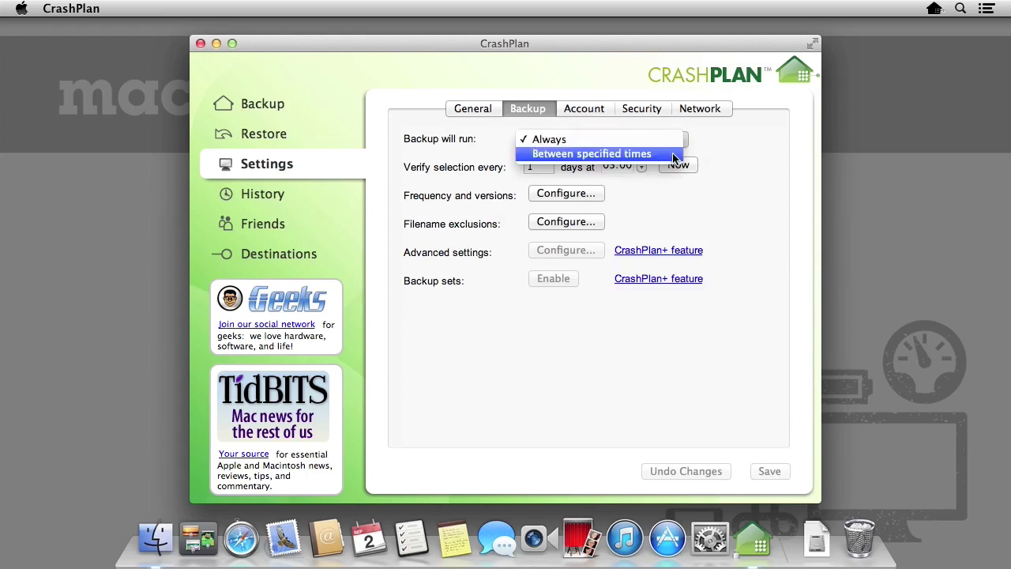
left_click(674, 156)
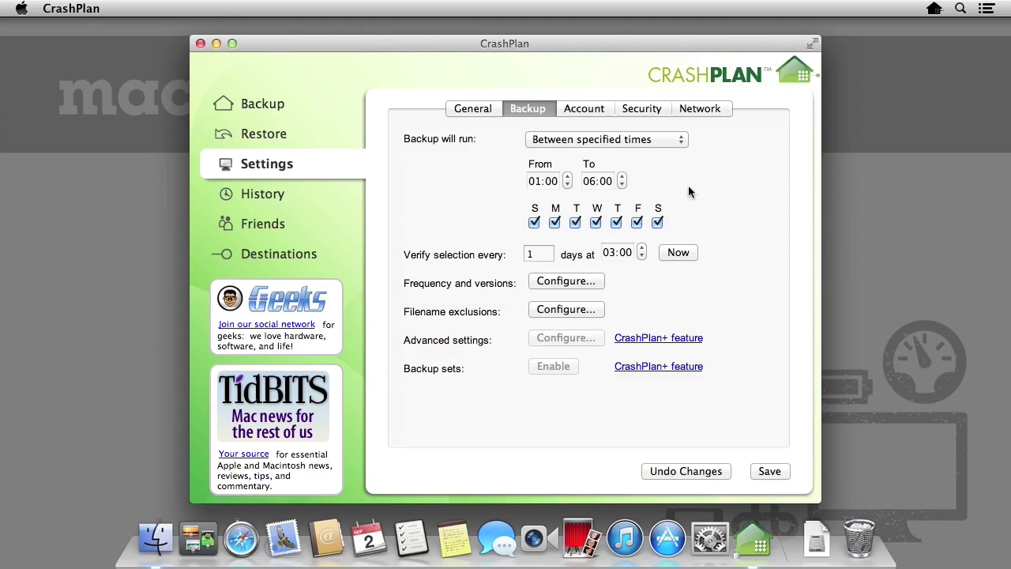
left_click(724, 473)
left_click(642, 108)
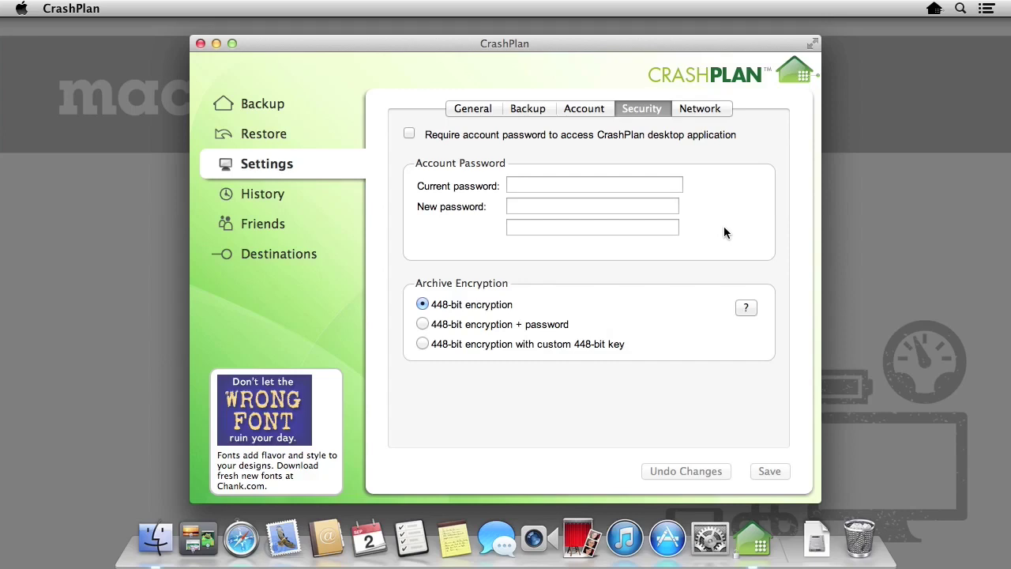
Show the Network settings with listen port 4242, NAT-PMP status and sending-rate limits
left_click(730, 111)
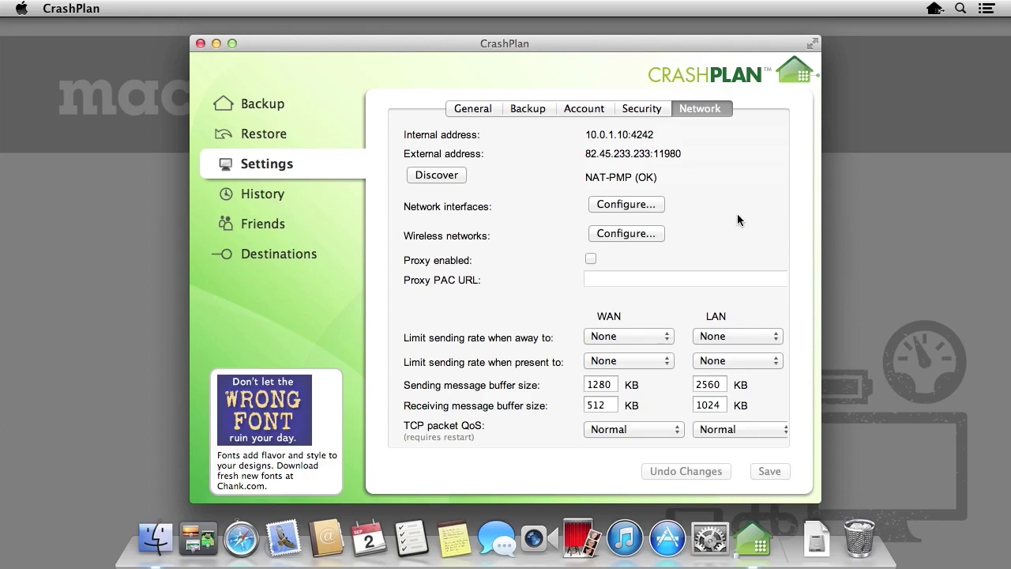
Review the backup history log, then pause the backup to Joe for about 24 hours
left_click(263, 194)
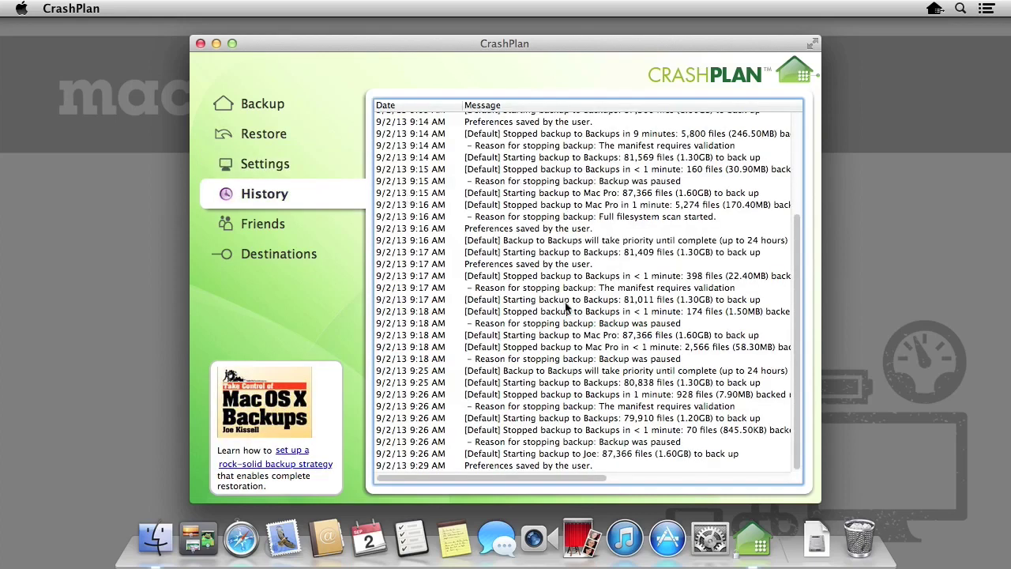
scroll(566, 308, "up", 5)
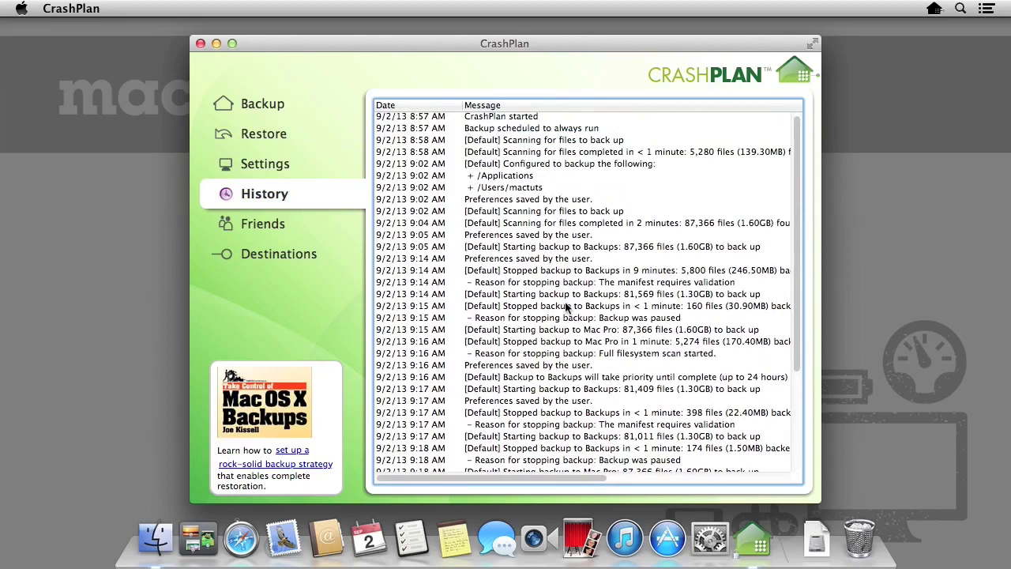
left_click(346, 108)
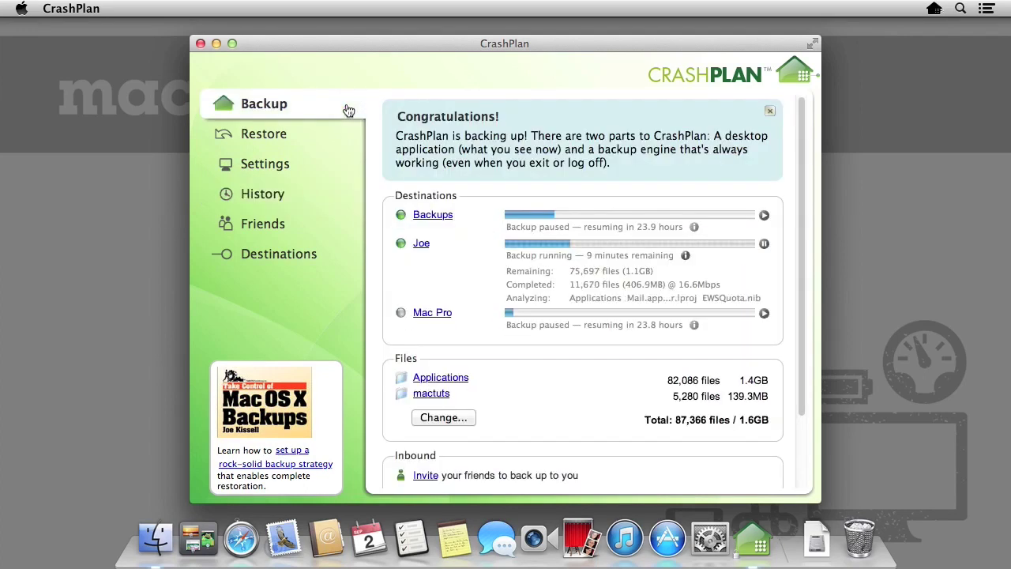
left_click(764, 244)
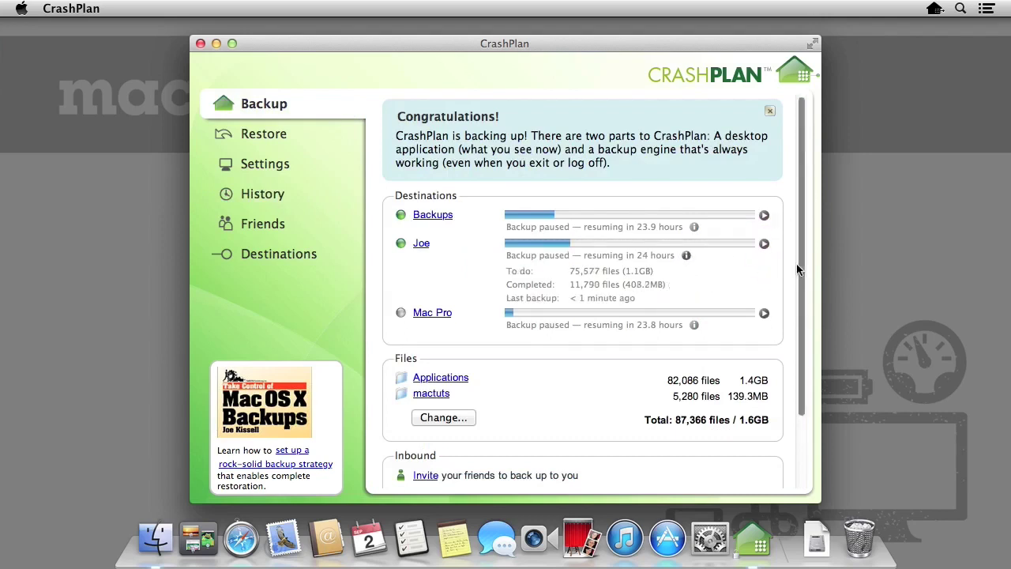
left_click(290, 167)
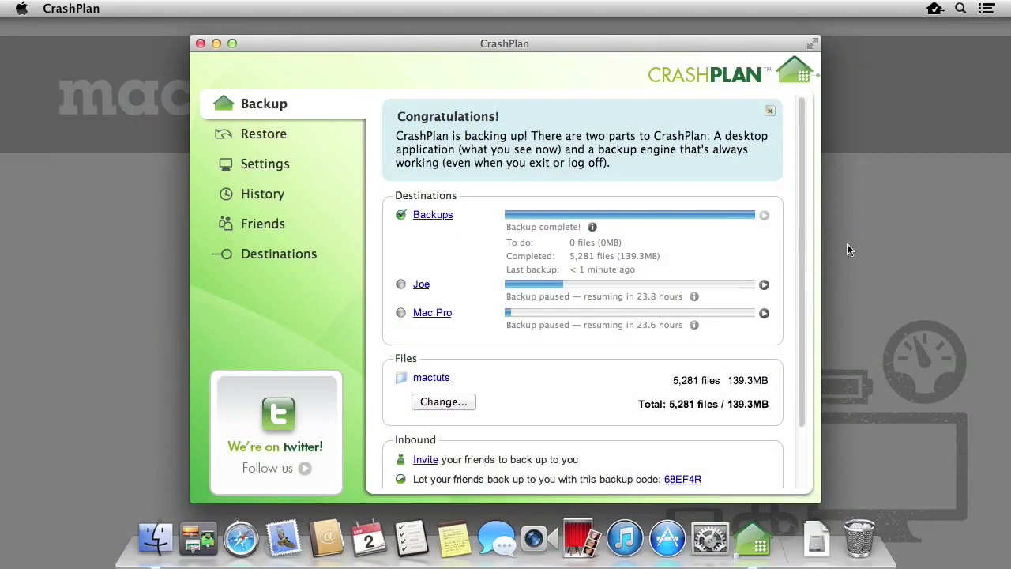
Move CrashPlan_3.5.3_Mac.dmg from Downloads to the Trash and empty the Trash permanently
left_click(818, 540)
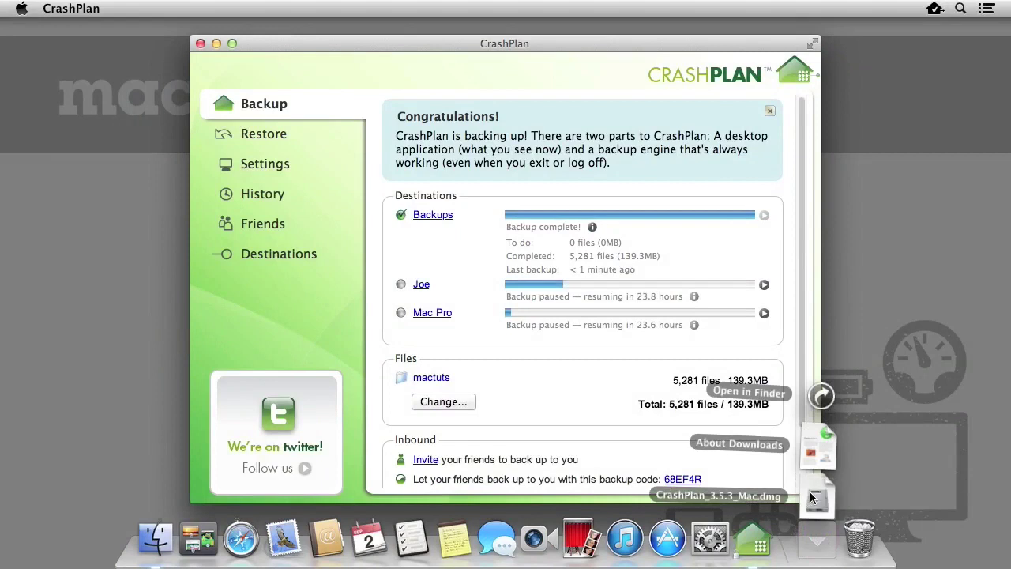
left_click(818, 496)
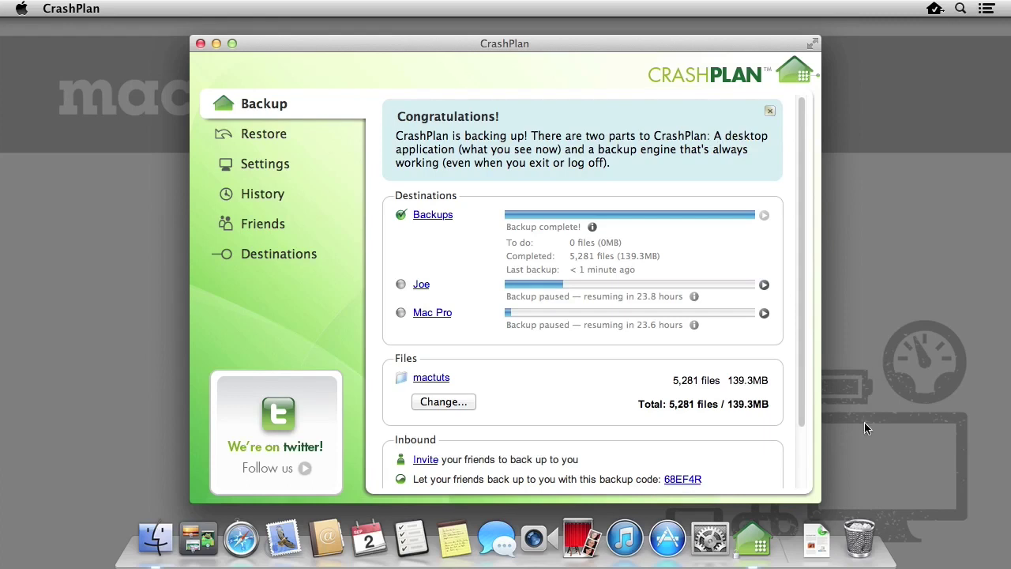
right_click(860, 538)
left_click(868, 488)
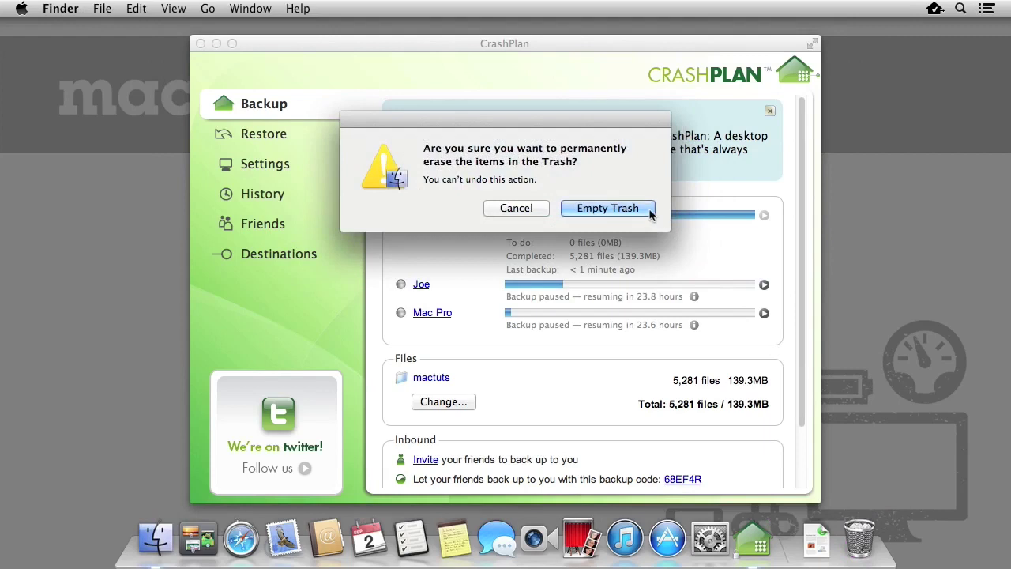
left_click(608, 208)
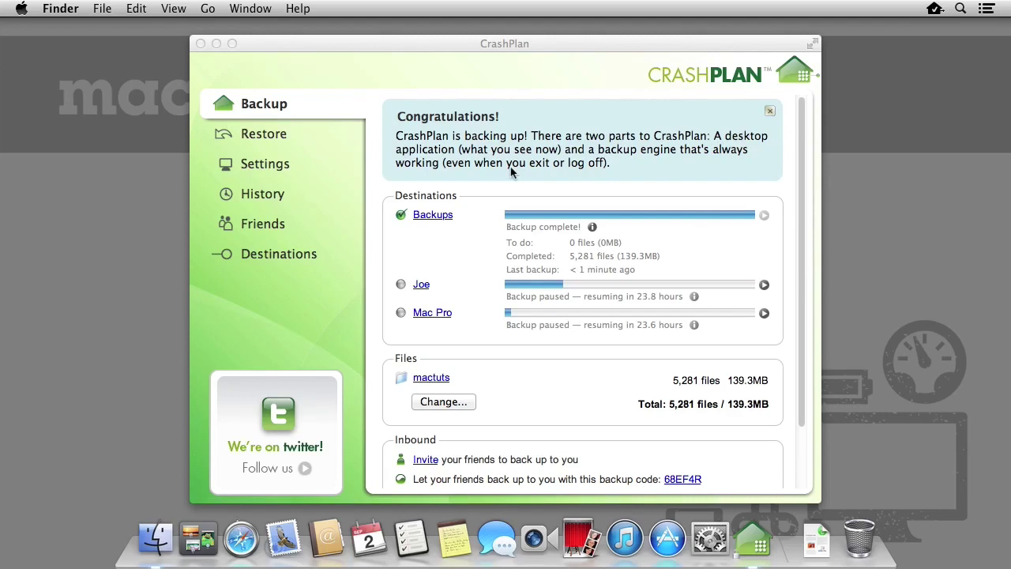
left_click(321, 131)
Restore CrashPlan_3.5.3_Mac.dmg from Backups' Users > mactuts > Downloads folder to the Desktop
left_click(309, 136)
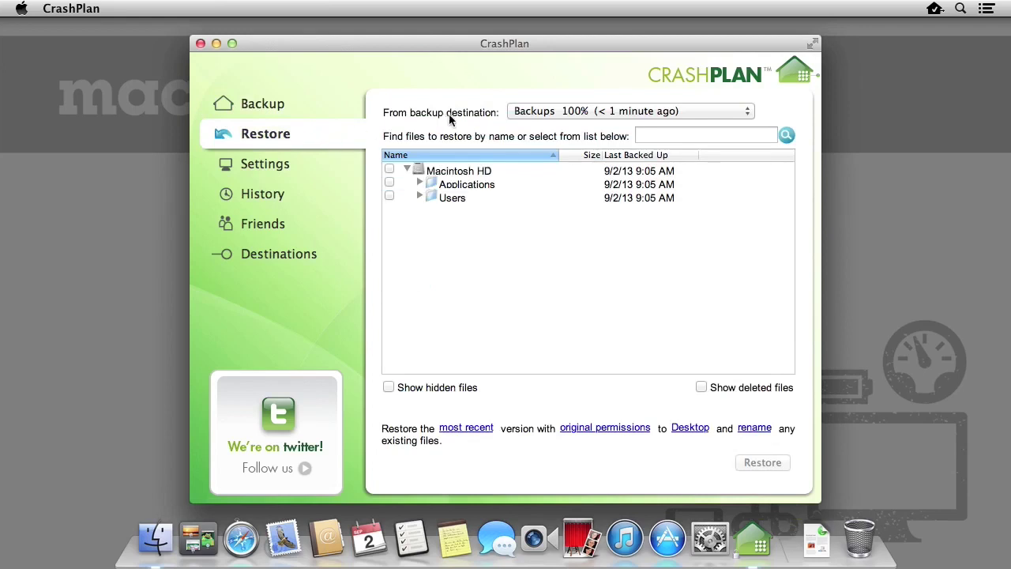
left_click(565, 111)
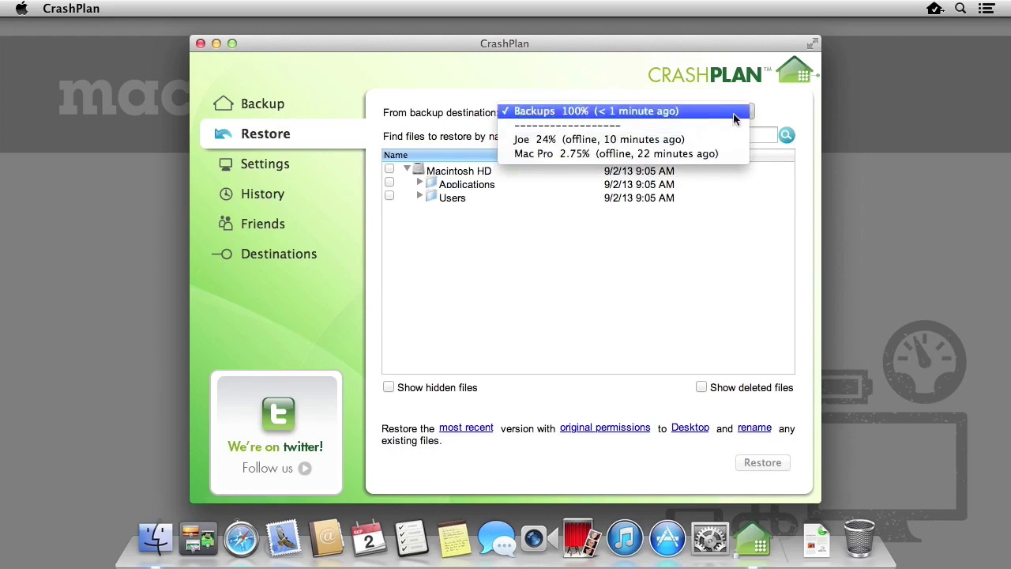
left_click(734, 115)
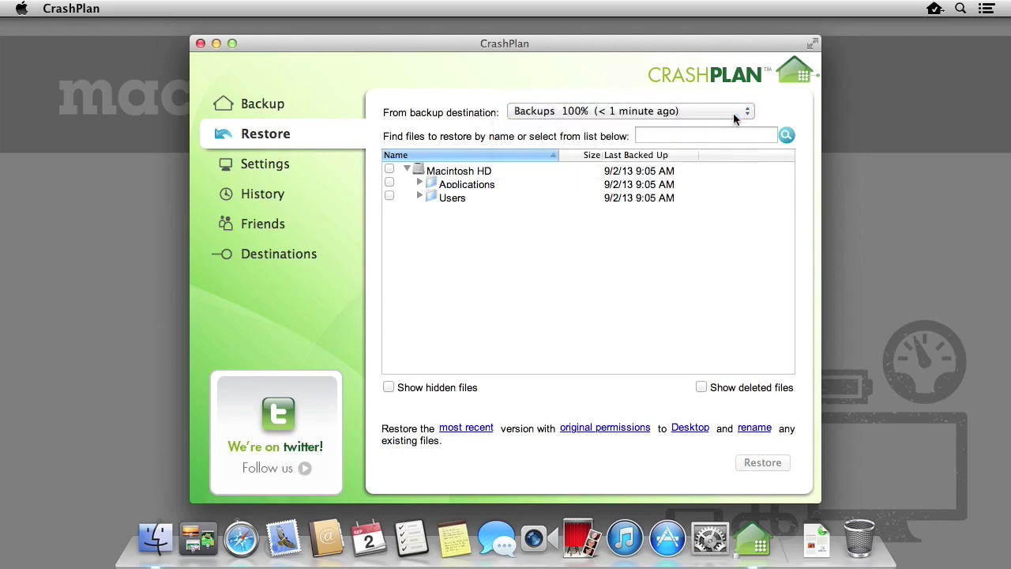
left_click(420, 195)
left_click(432, 209)
left_click(444, 252)
left_click(389, 276)
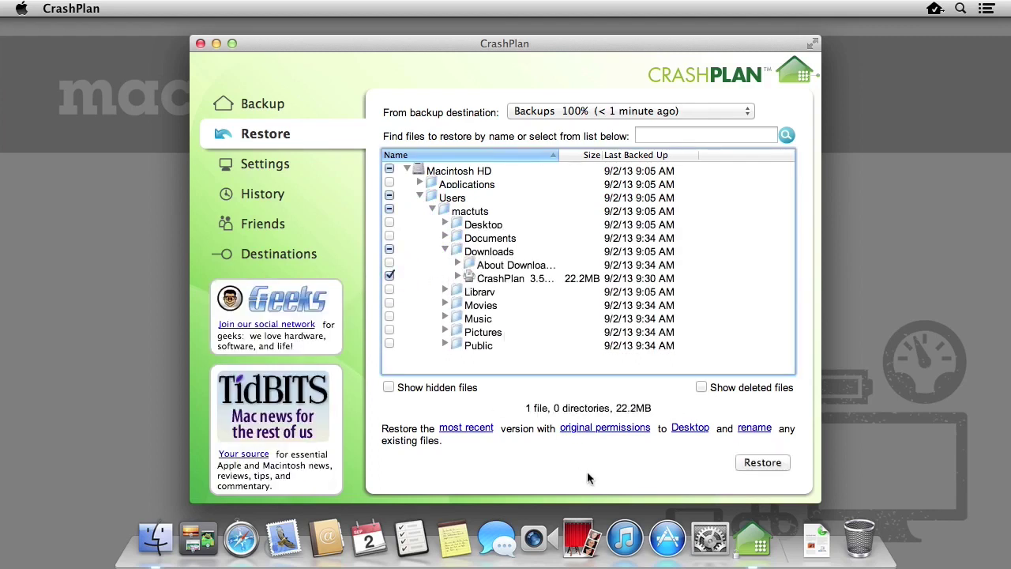
left_click(786, 464)
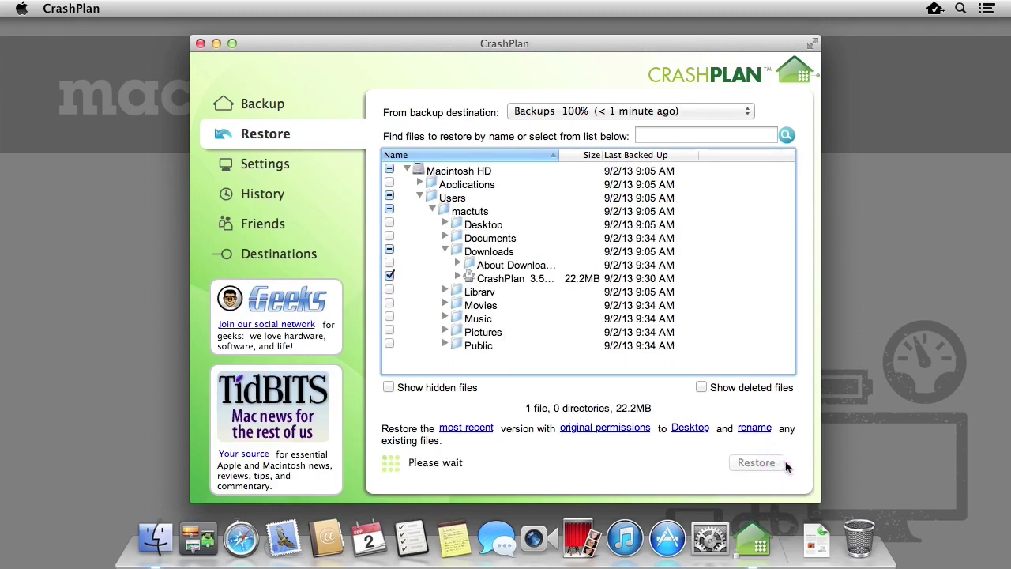